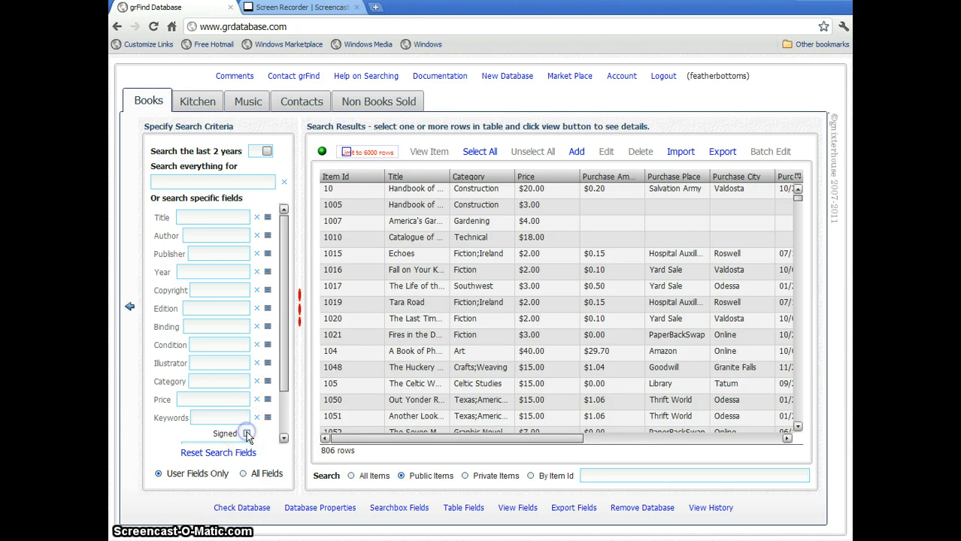
Filter the Books results to signed First Edition copies.
click(247, 433)
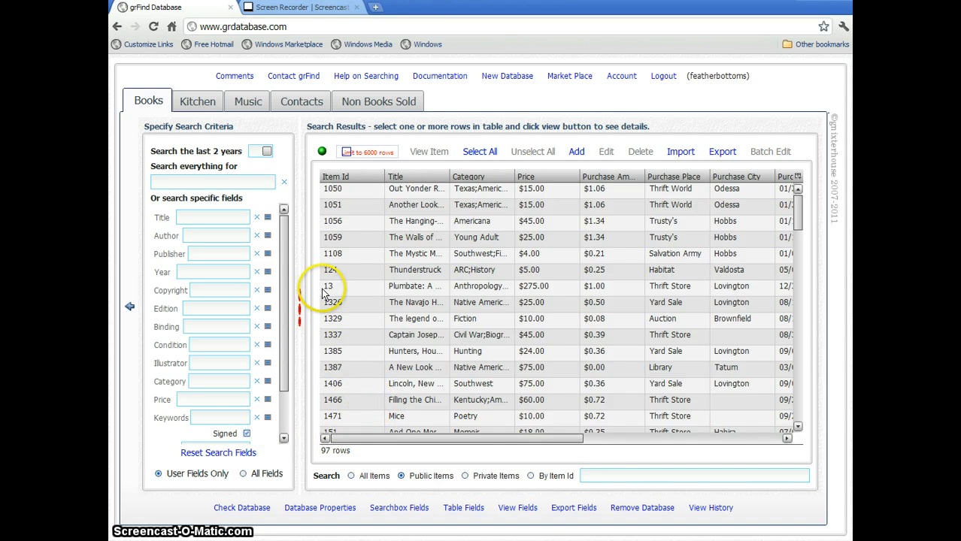
click(268, 308)
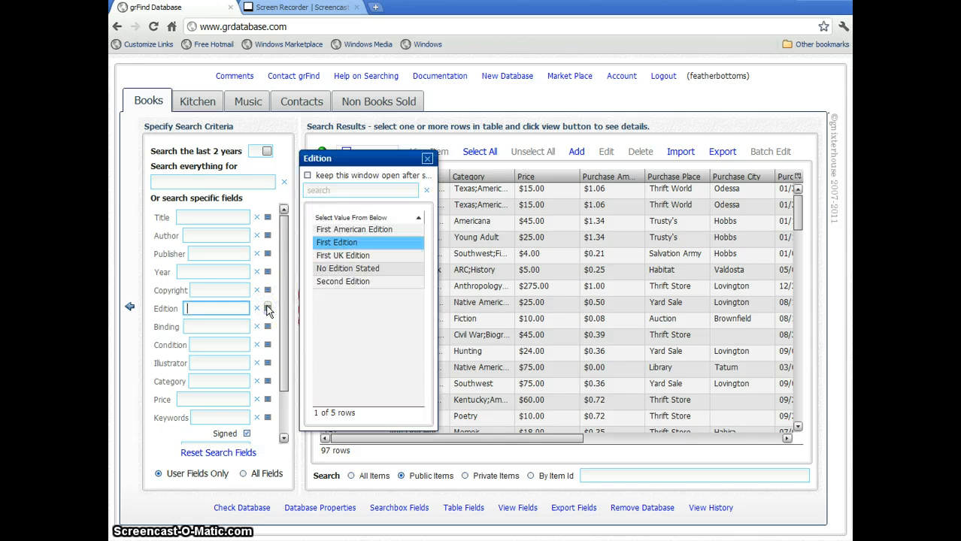
click(337, 244)
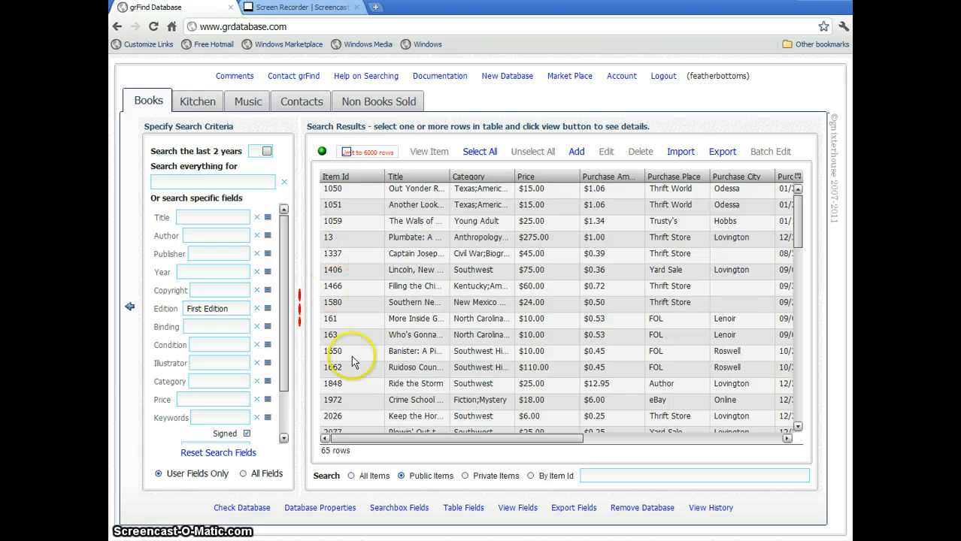
Select items 1406 through 1662, then all 65 rows, and view their details.
click(509, 289)
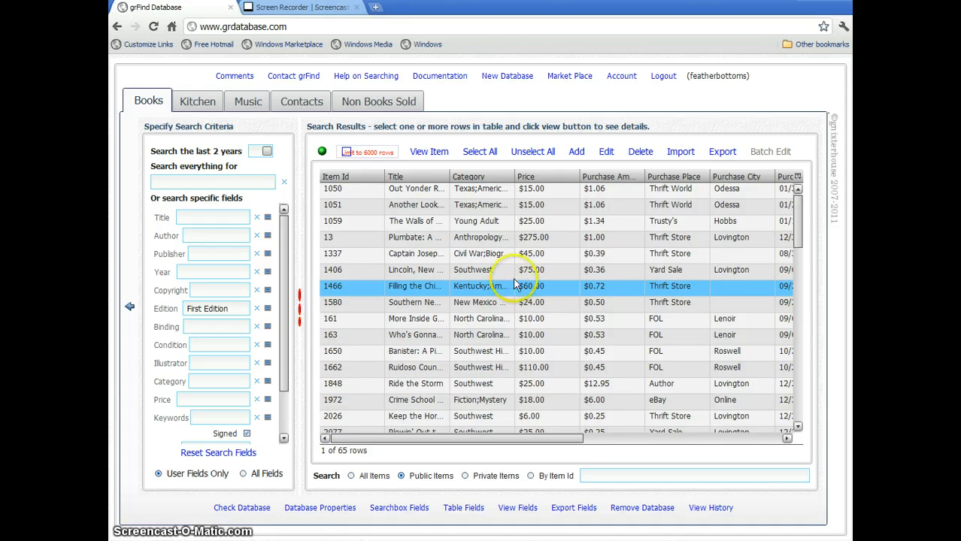
click(515, 273)
shift+click(514, 369)
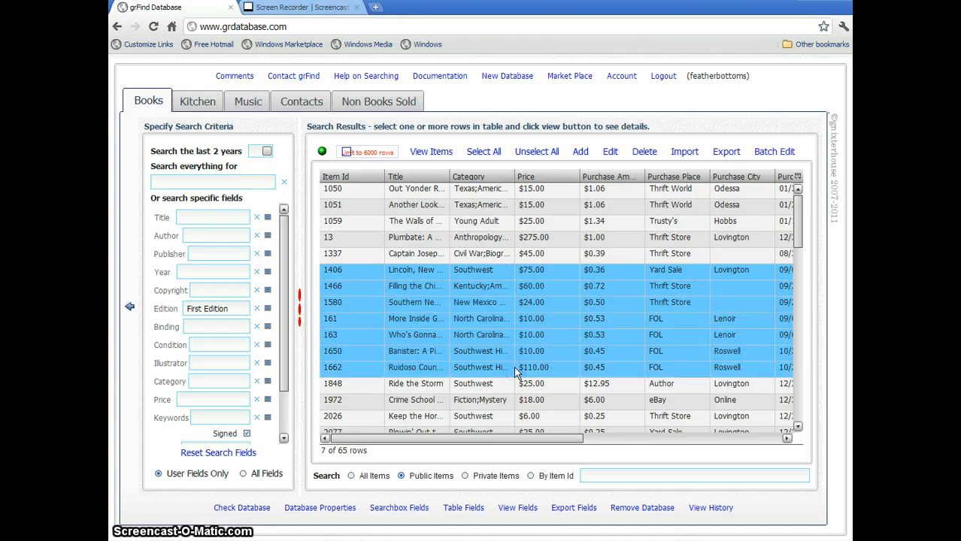
click(490, 151)
click(435, 152)
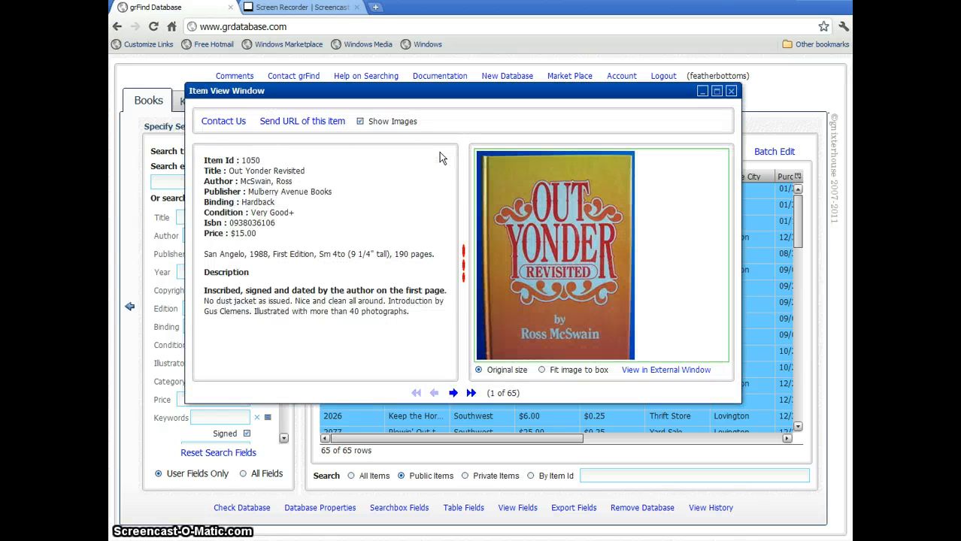
Step forward through items 1051 and 1059, then close the viewer and deselect all rows.
click(453, 393)
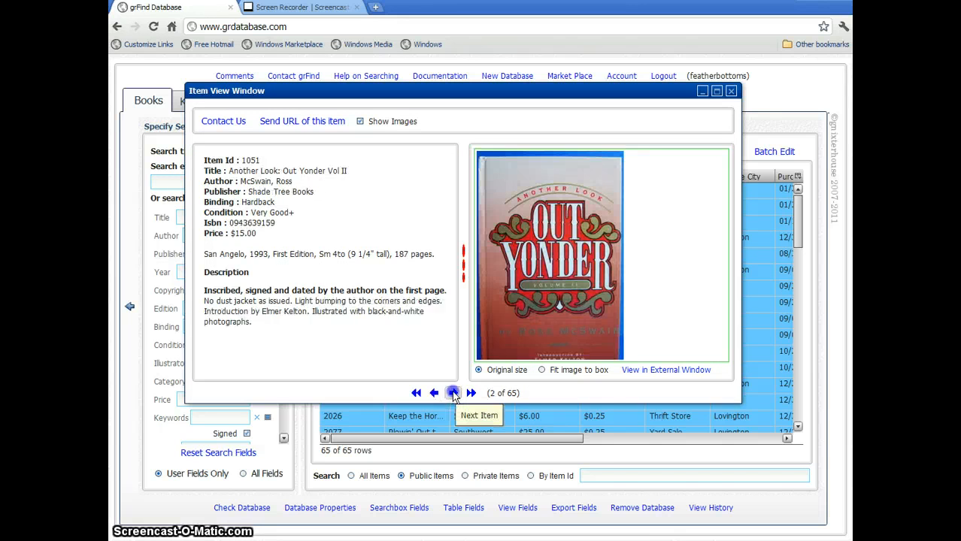
click(453, 393)
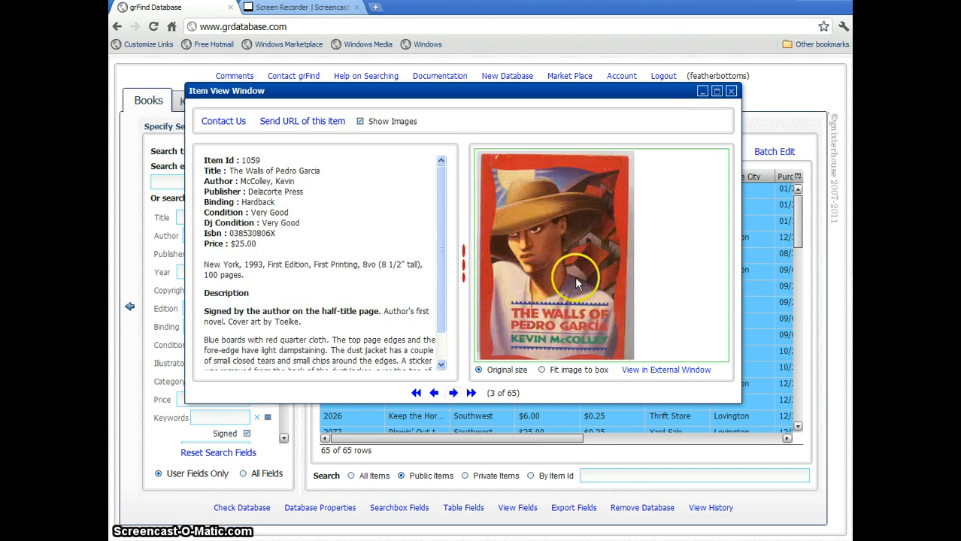
click(732, 92)
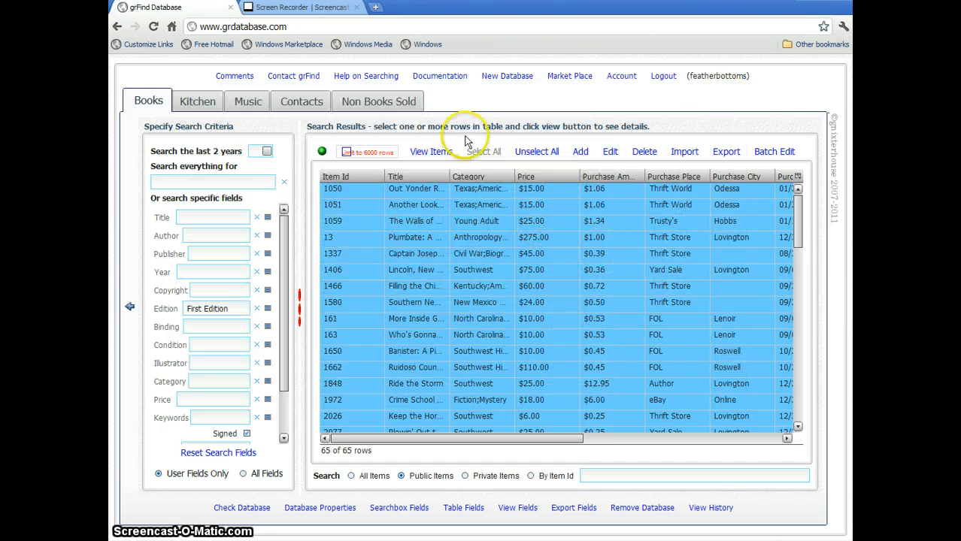
click(539, 152)
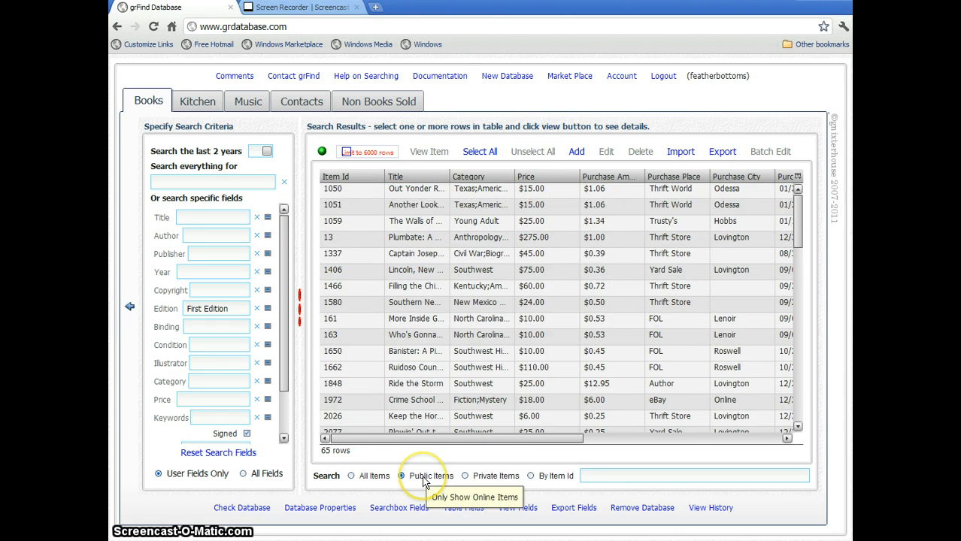
Reset the search fields and cycle through Private, All, then Public Items to show 806 rows.
click(226, 455)
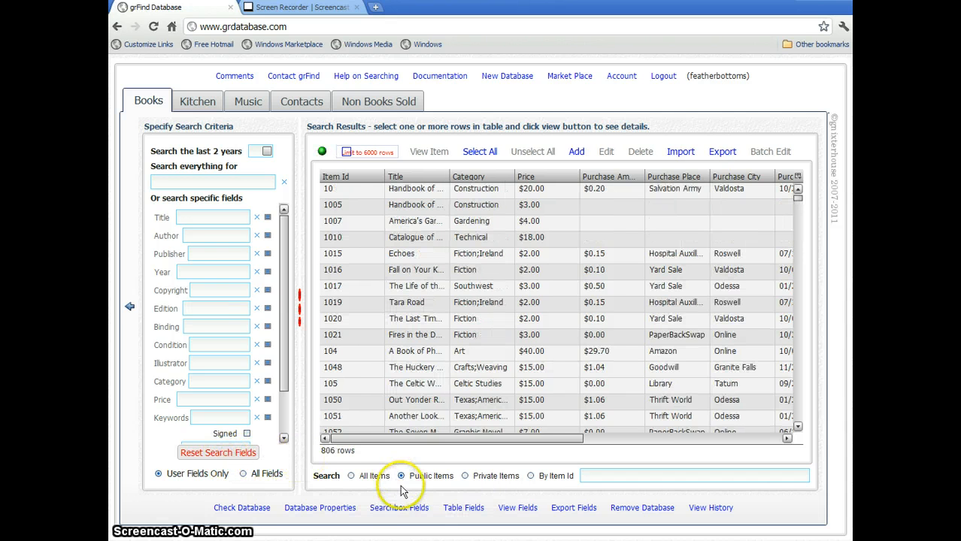
click(470, 481)
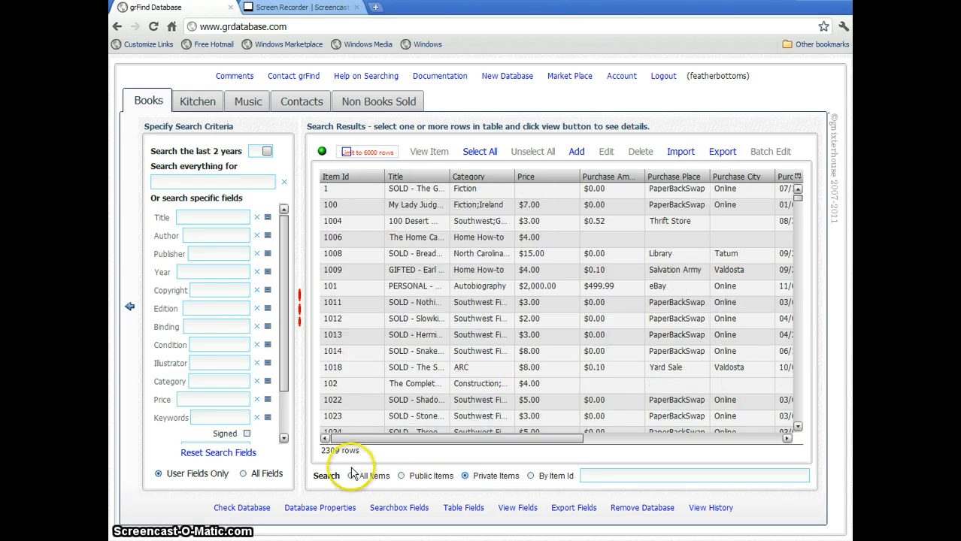
click(380, 476)
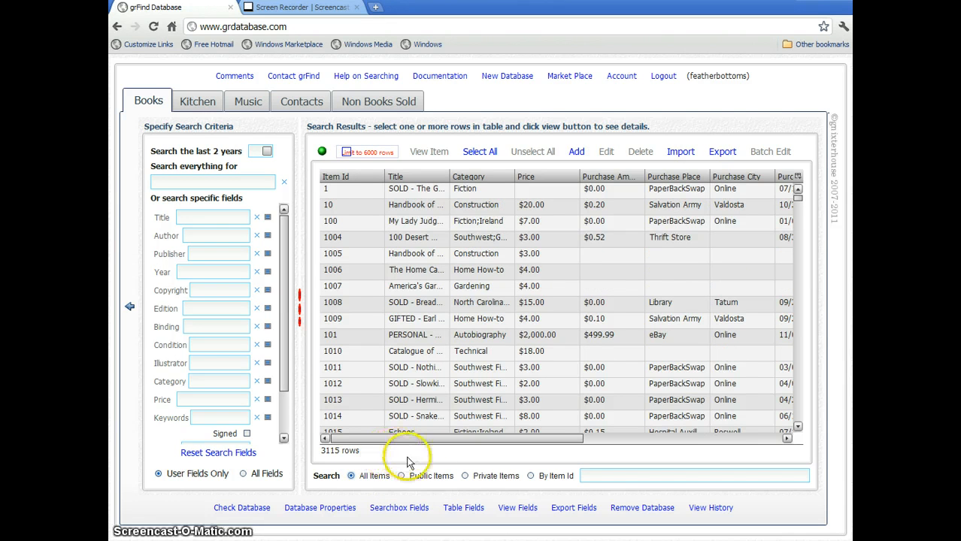
click(431, 476)
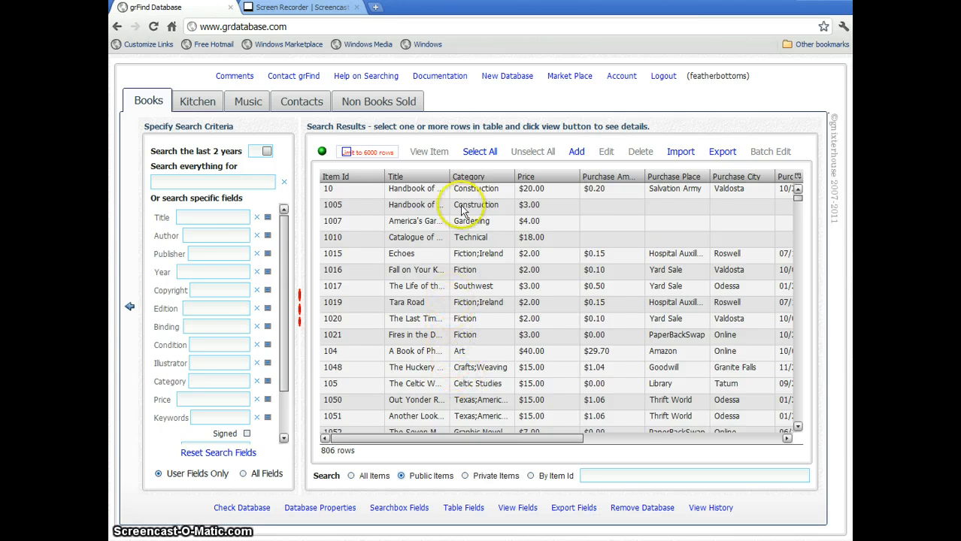
click(303, 78)
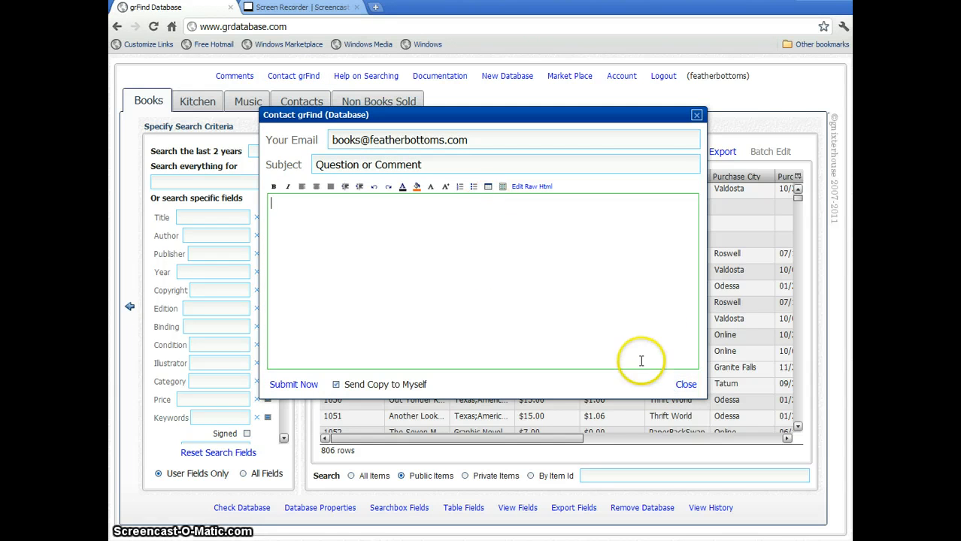
click(684, 386)
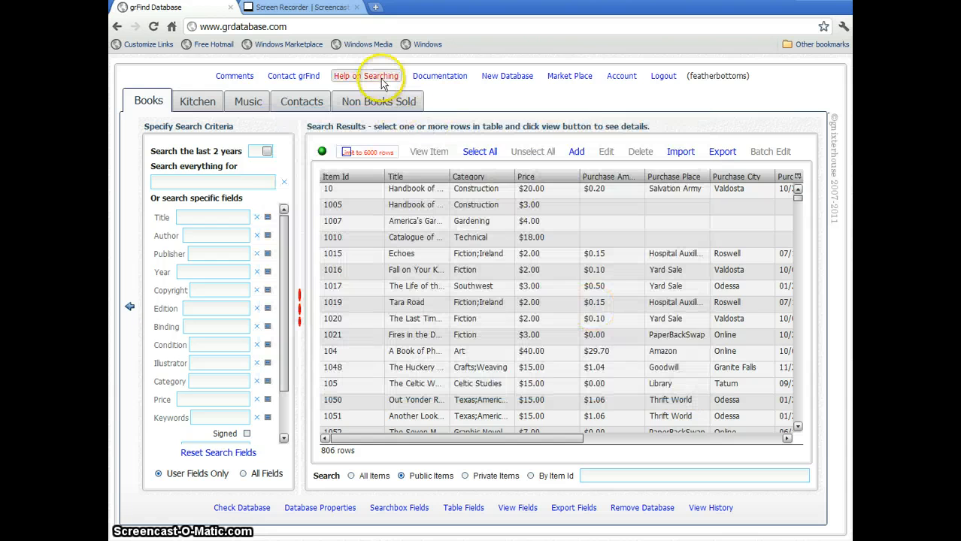
click(379, 78)
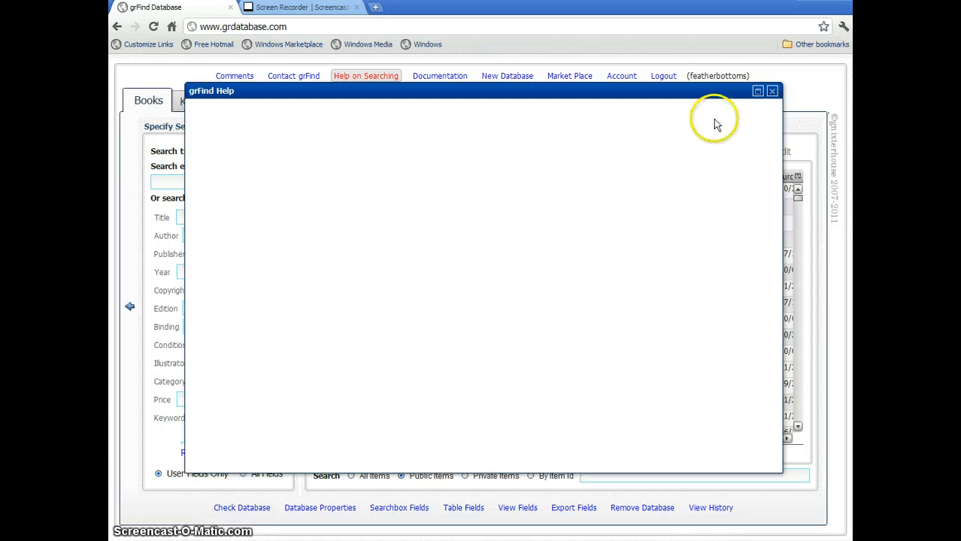
click(773, 92)
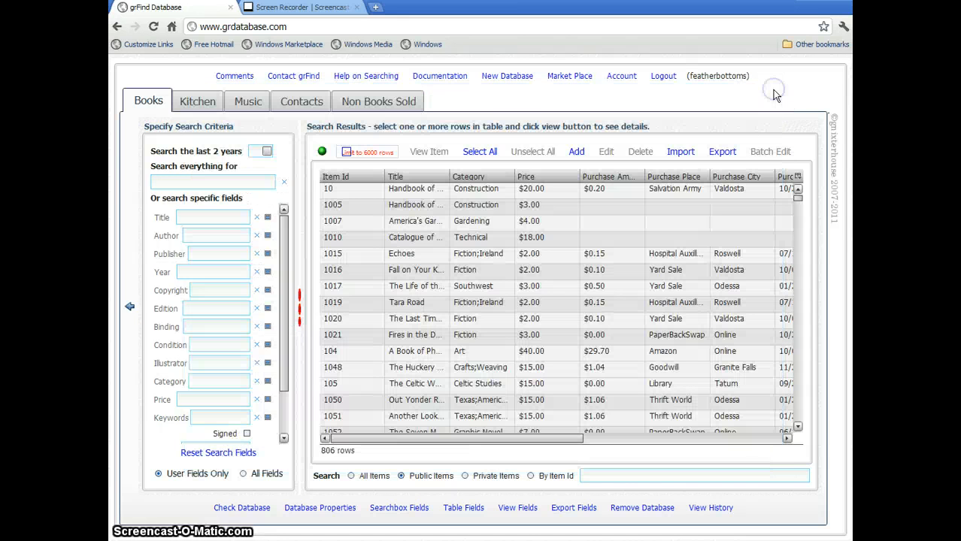
mouse_move(418, 133)
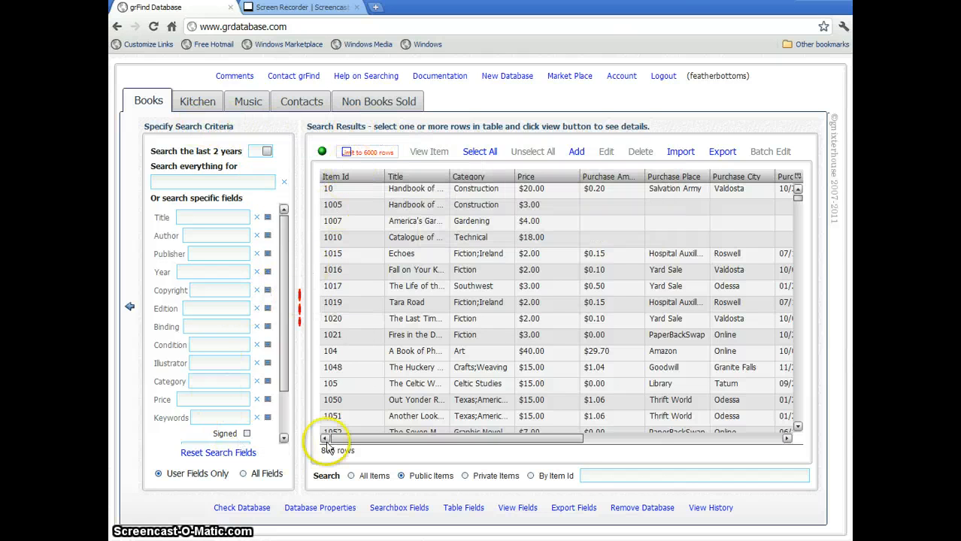
click(451, 76)
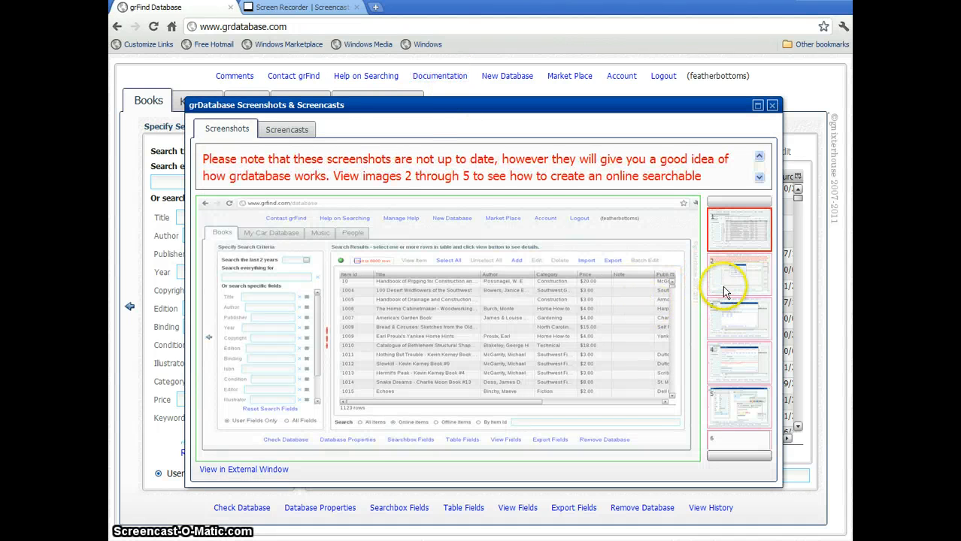
click(724, 284)
click(730, 325)
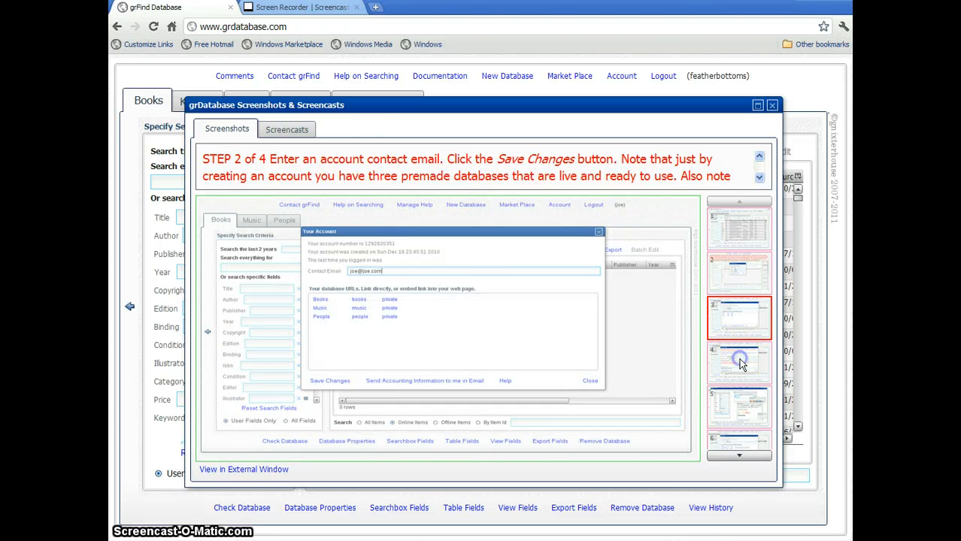
click(741, 364)
click(290, 129)
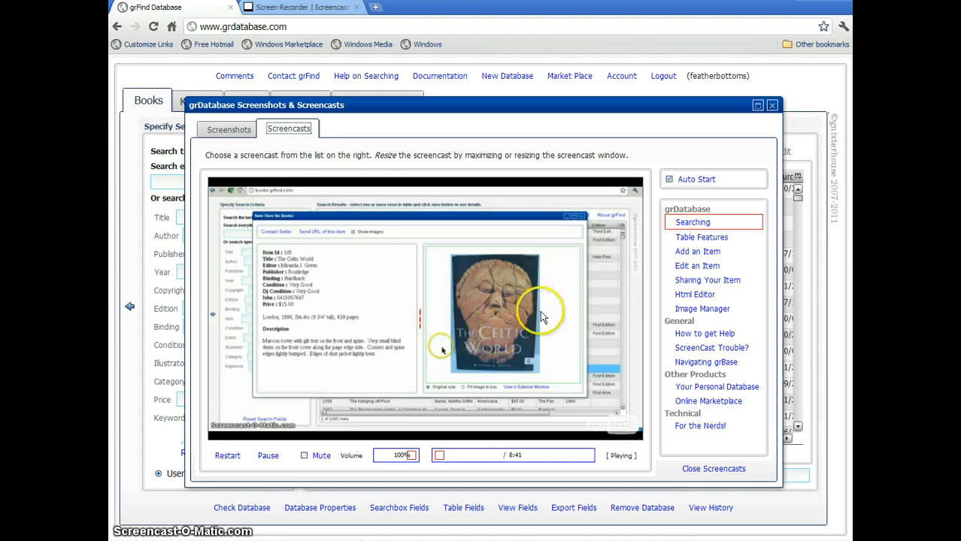
click(272, 457)
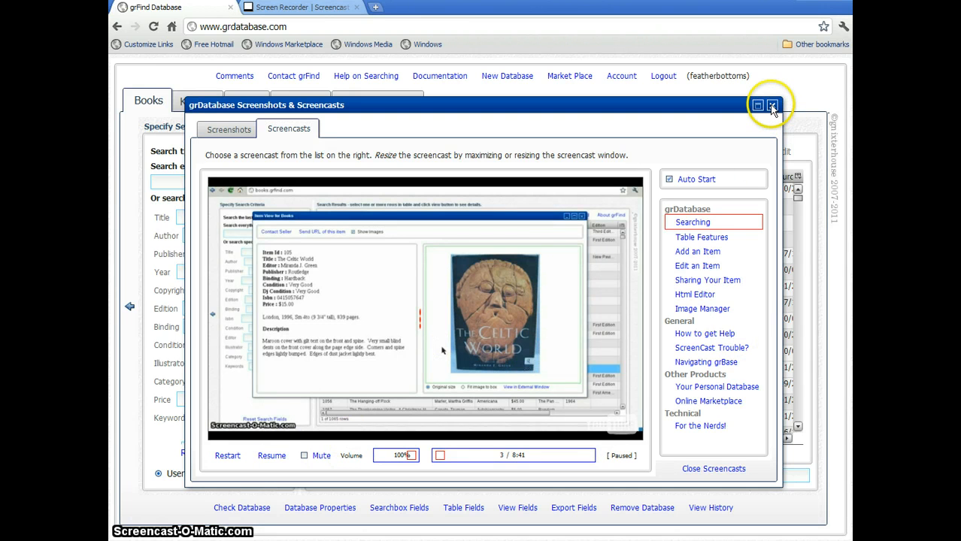
click(772, 108)
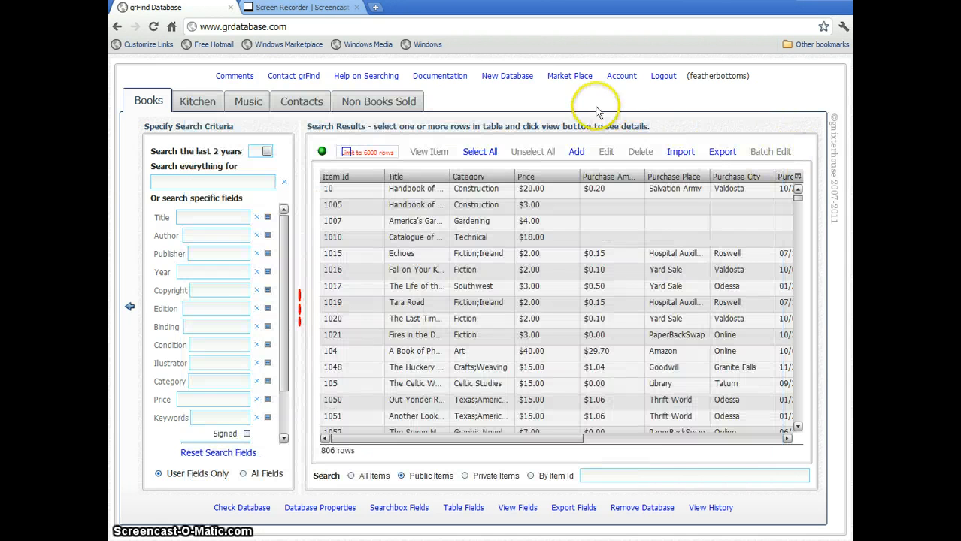
Create a public database from the Fabric template and dismiss the congratulations message.
click(510, 77)
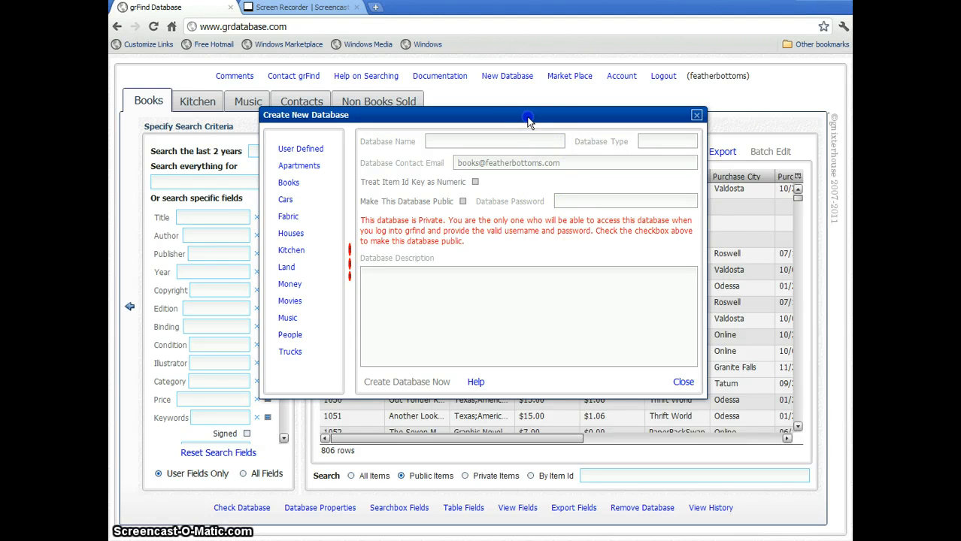
drag(528, 120, 529, 130)
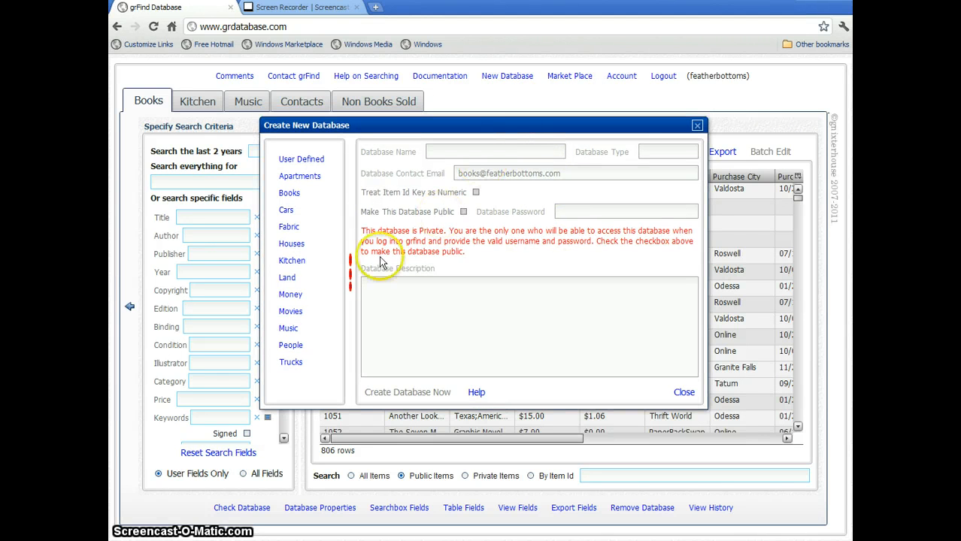
click(290, 227)
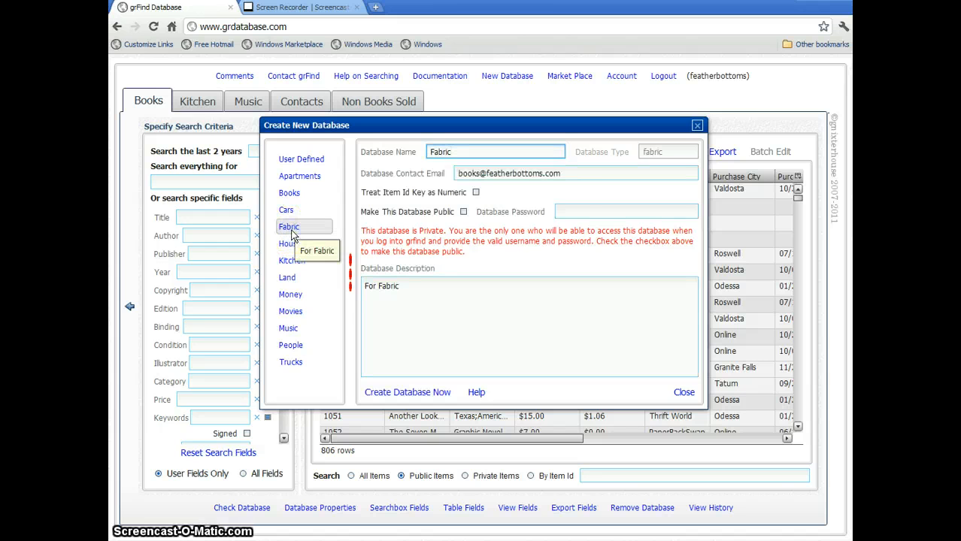
click(464, 213)
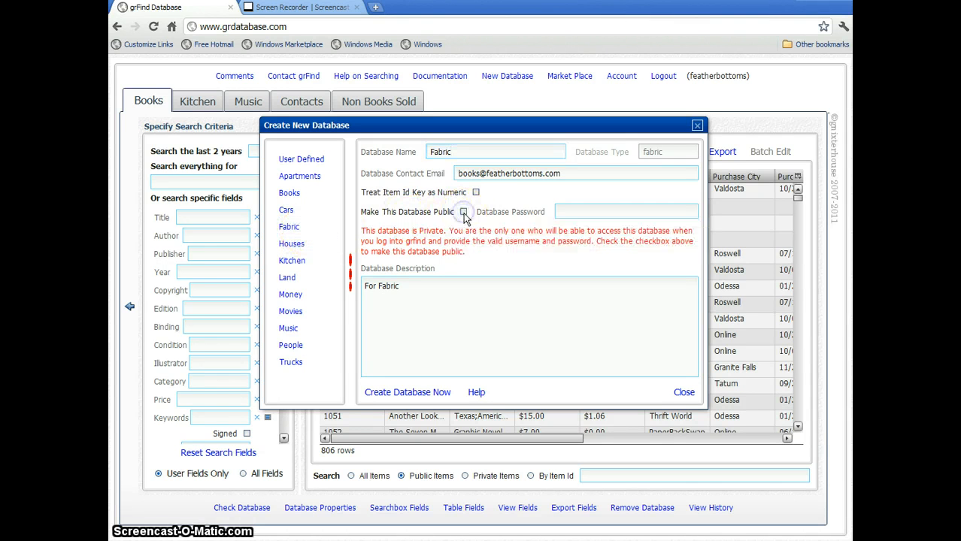
click(430, 393)
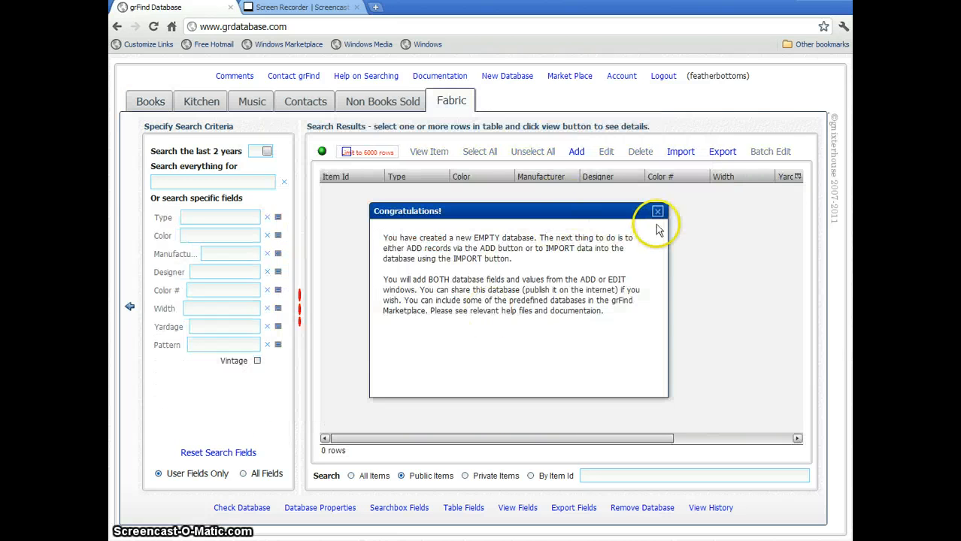
click(658, 212)
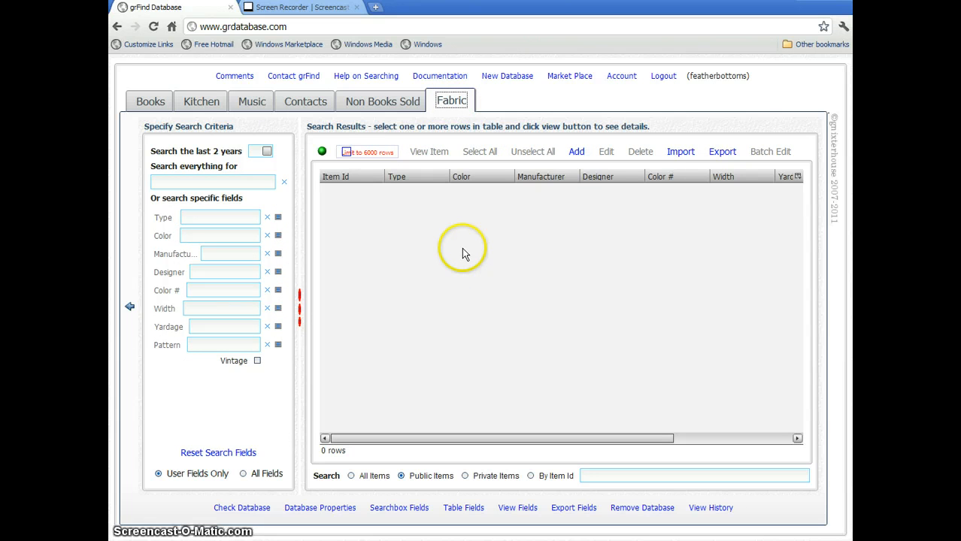
click(395, 109)
click(449, 102)
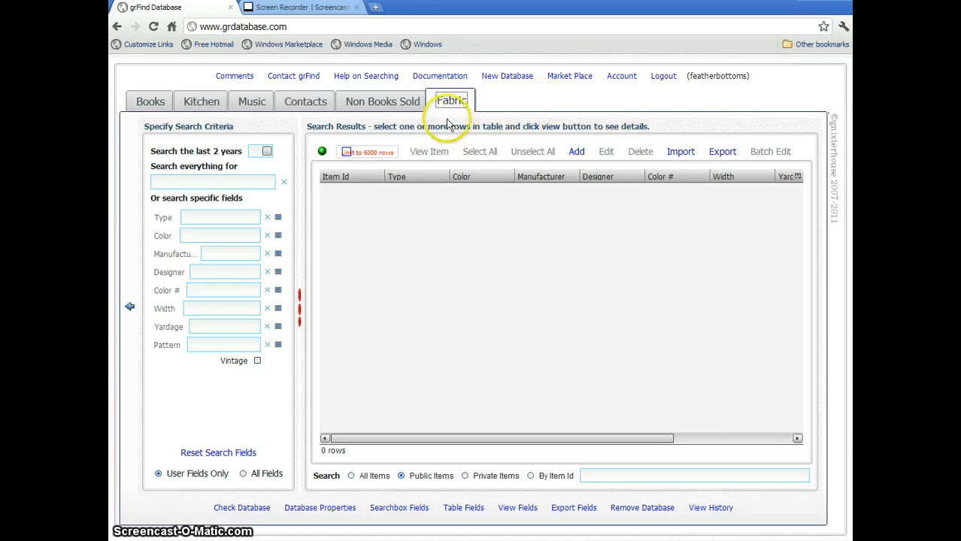
click(622, 77)
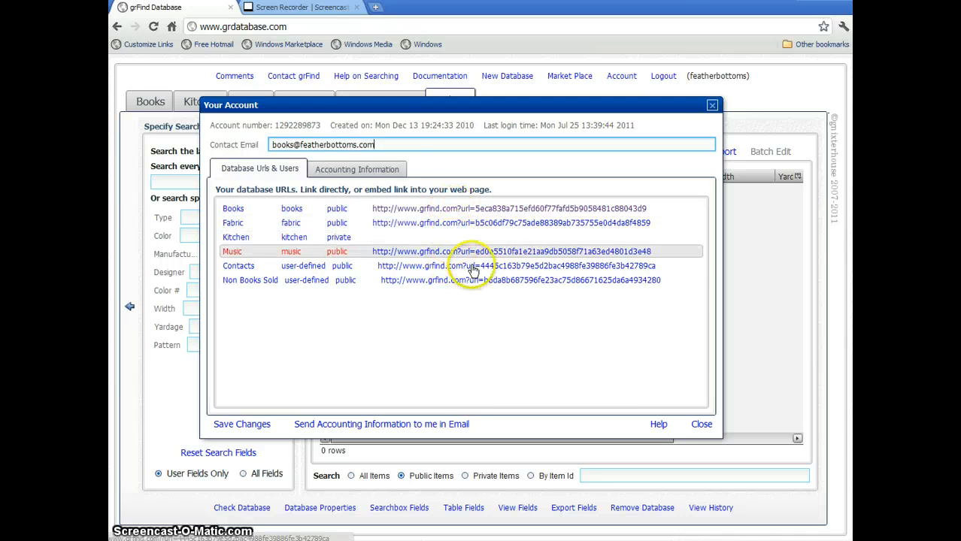
click(711, 105)
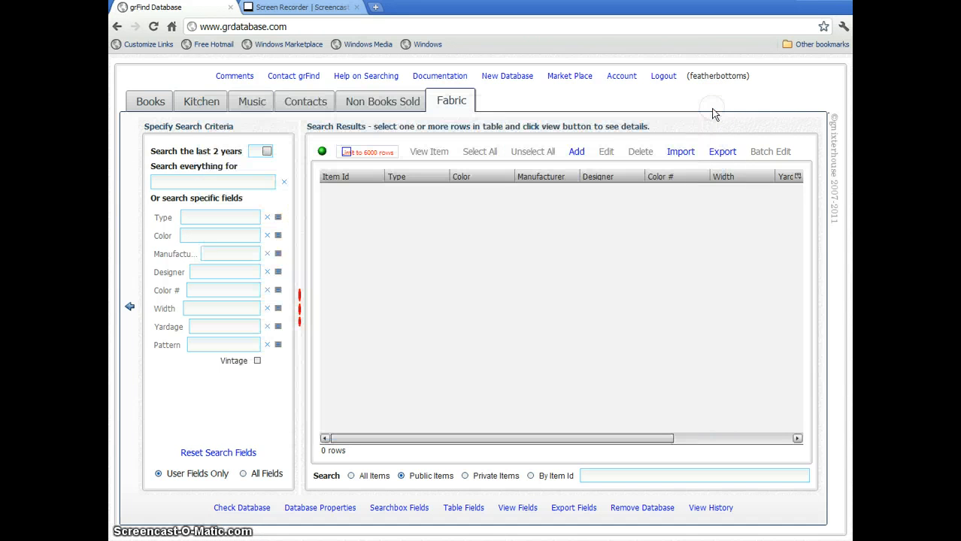
click(574, 77)
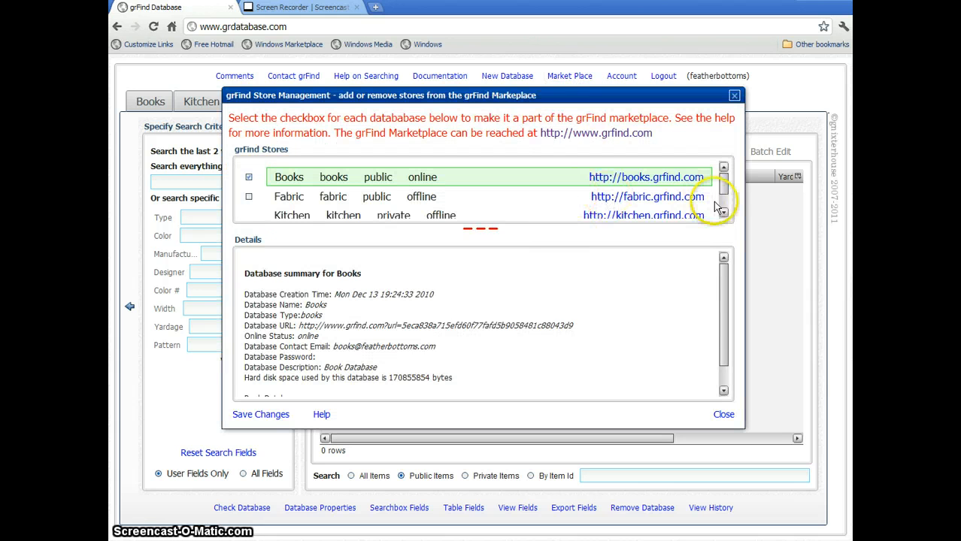
mouse_move(721, 188)
mouse_down()
mouse_move(724, 218)
mouse_move(723, 176)
mouse_up()
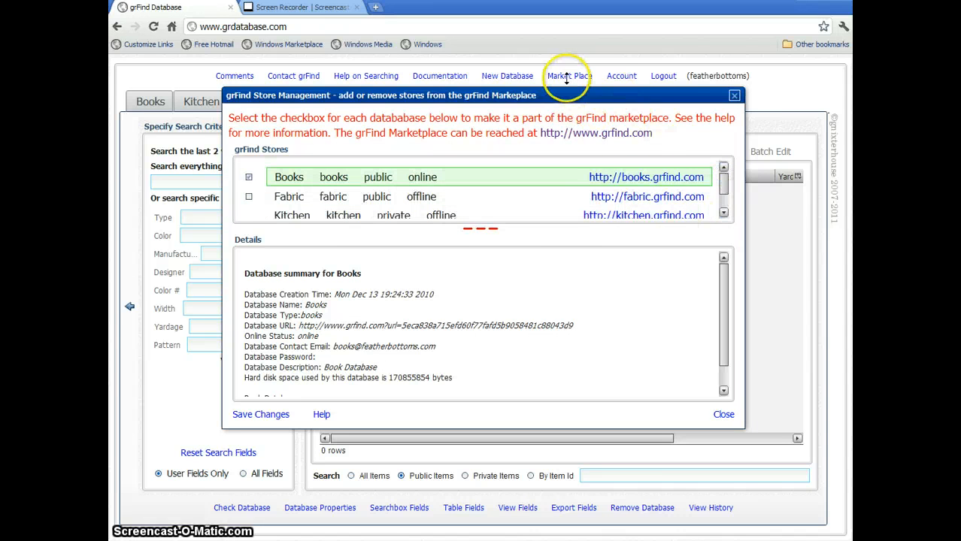
click(734, 97)
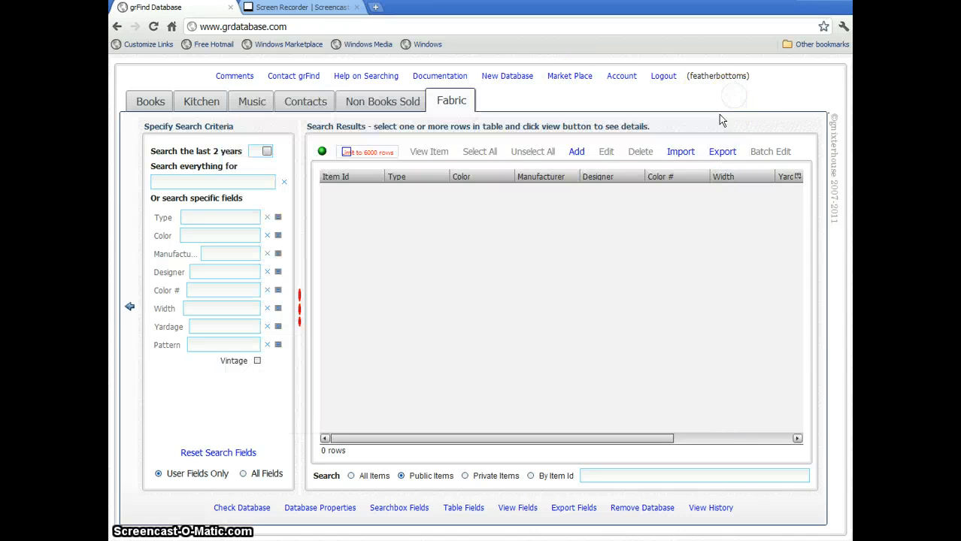
click(246, 508)
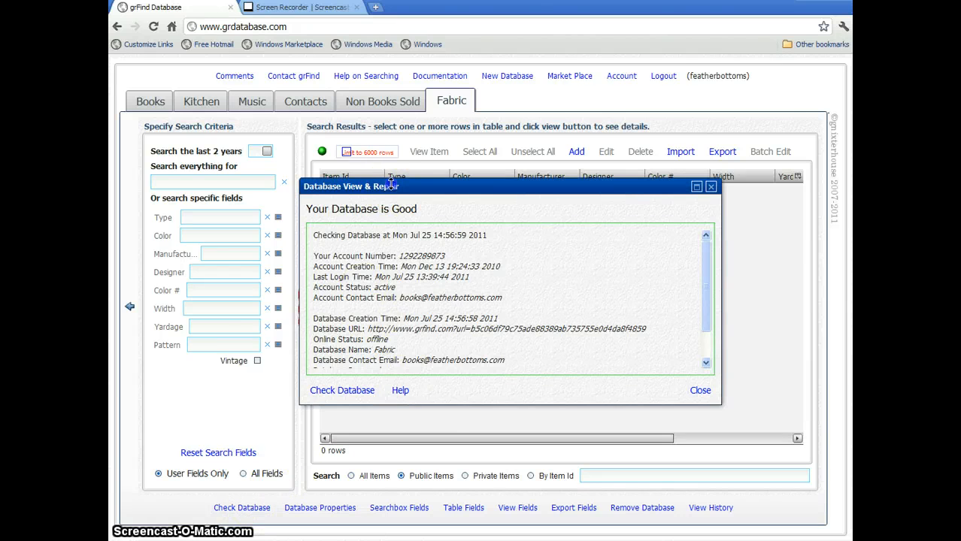
drag(391, 185, 393, 179)
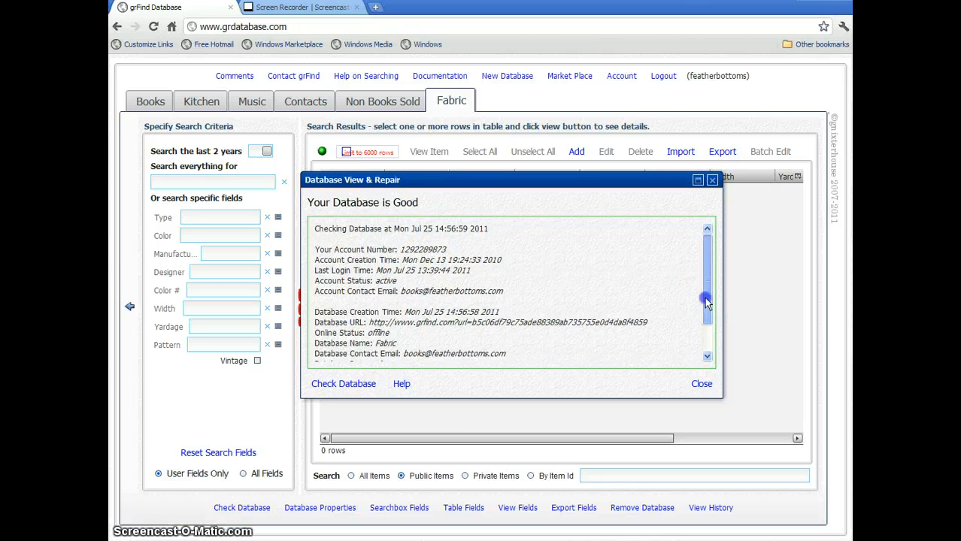
drag(707, 301, 707, 351)
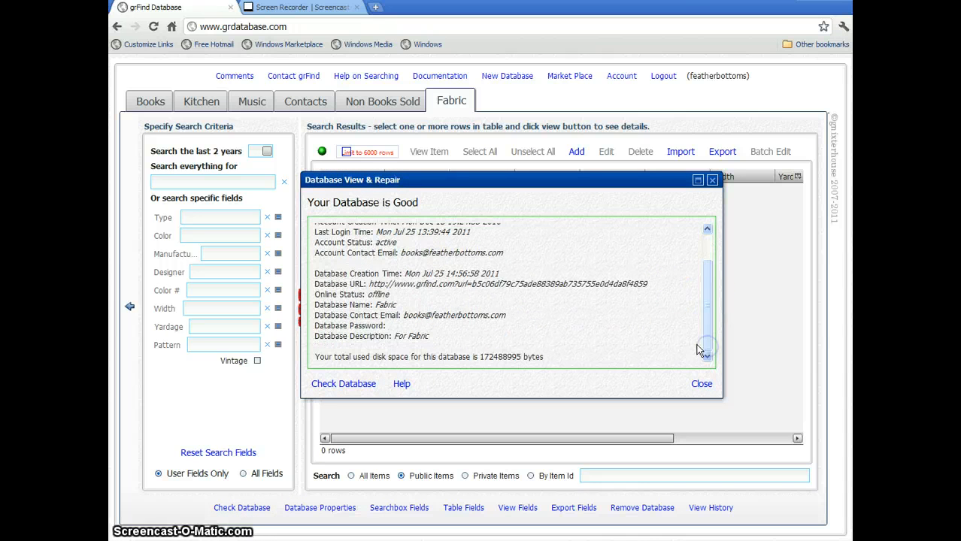
click(712, 180)
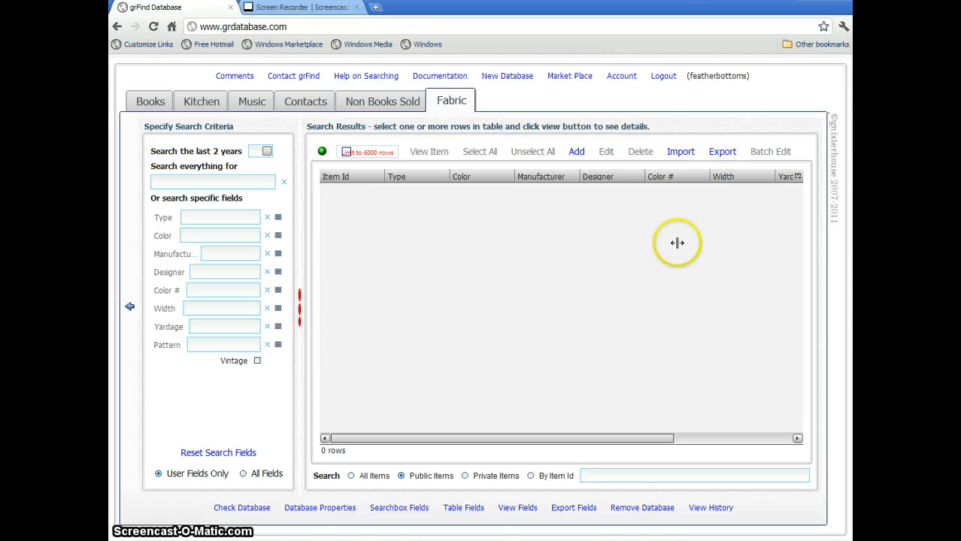
click(306, 511)
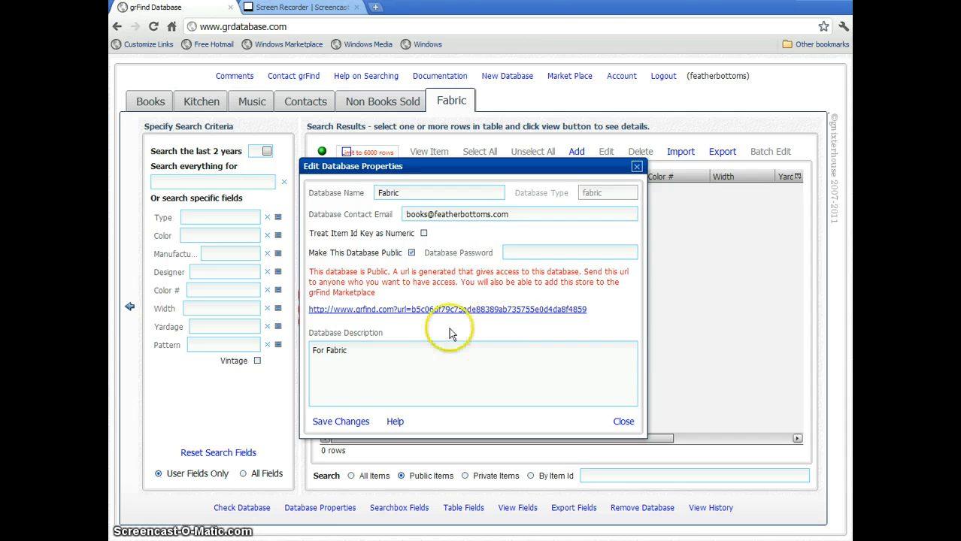
mouse_move(455, 311)
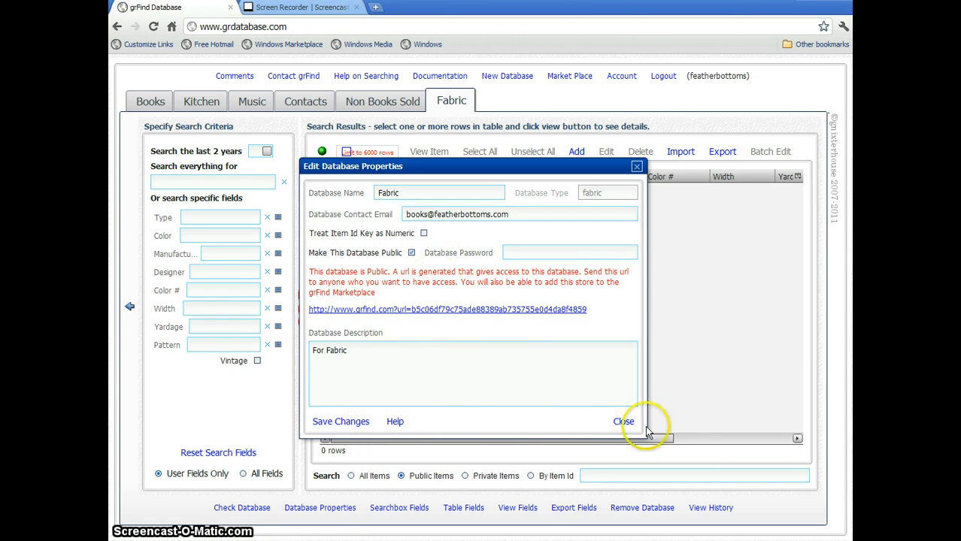
click(624, 422)
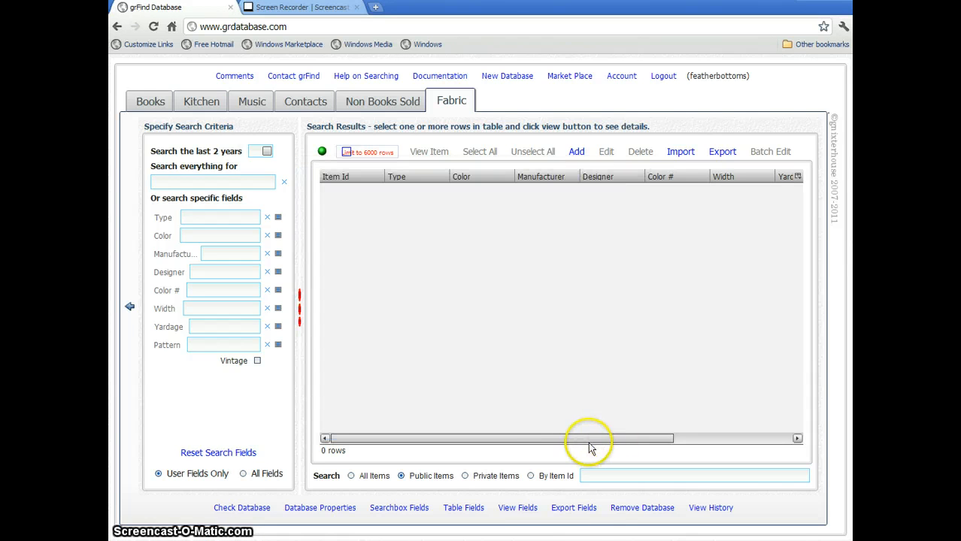
Add Category to the Fabric search criteria fields and save the layout for fabric.
click(405, 511)
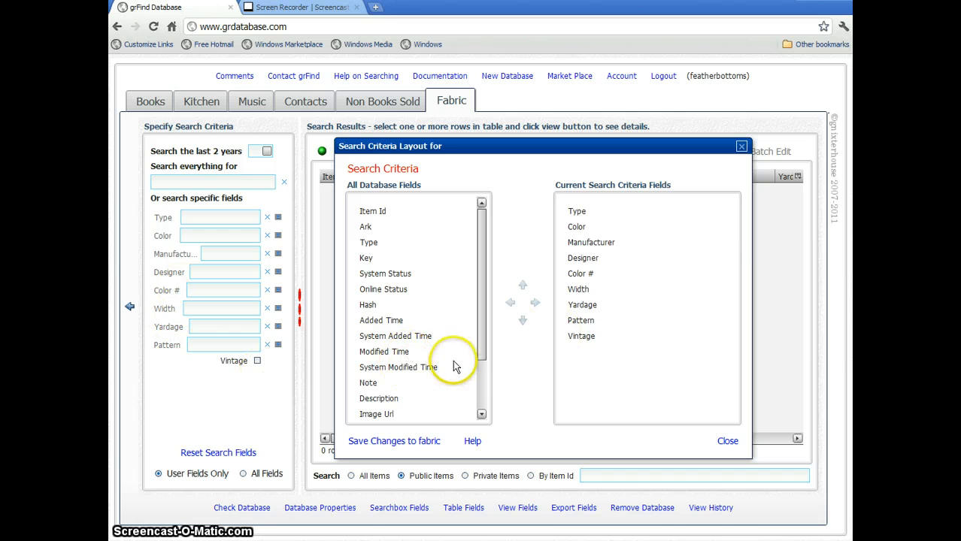
drag(481, 328, 480, 371)
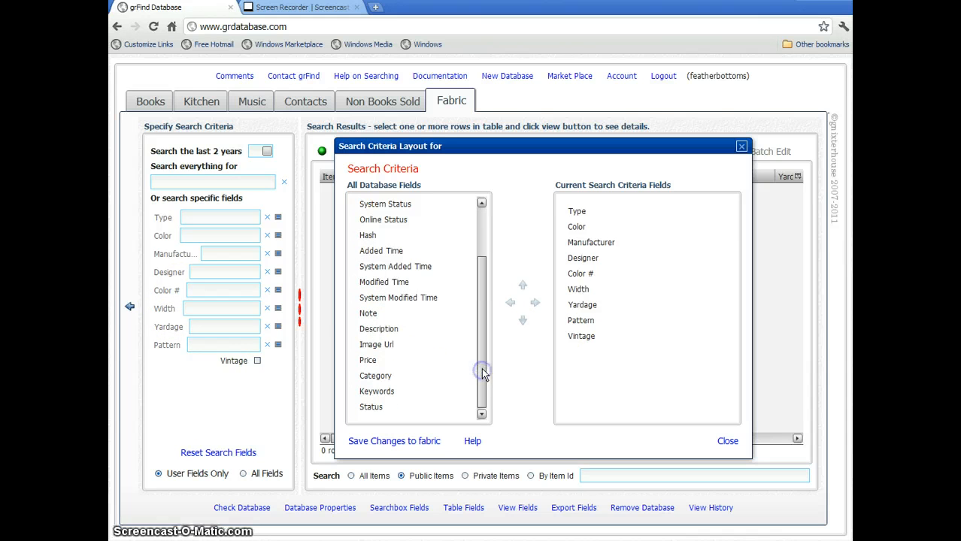
click(382, 380)
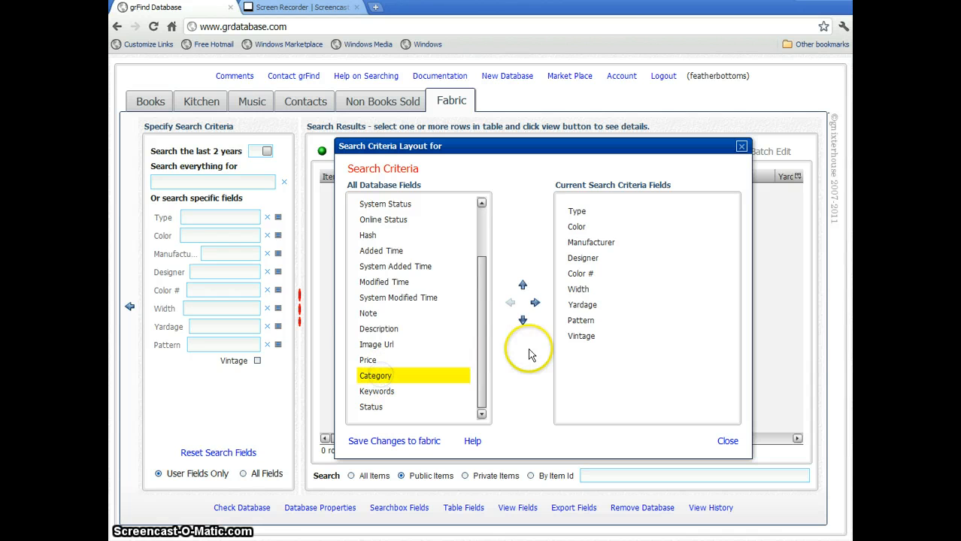
click(534, 303)
click(426, 443)
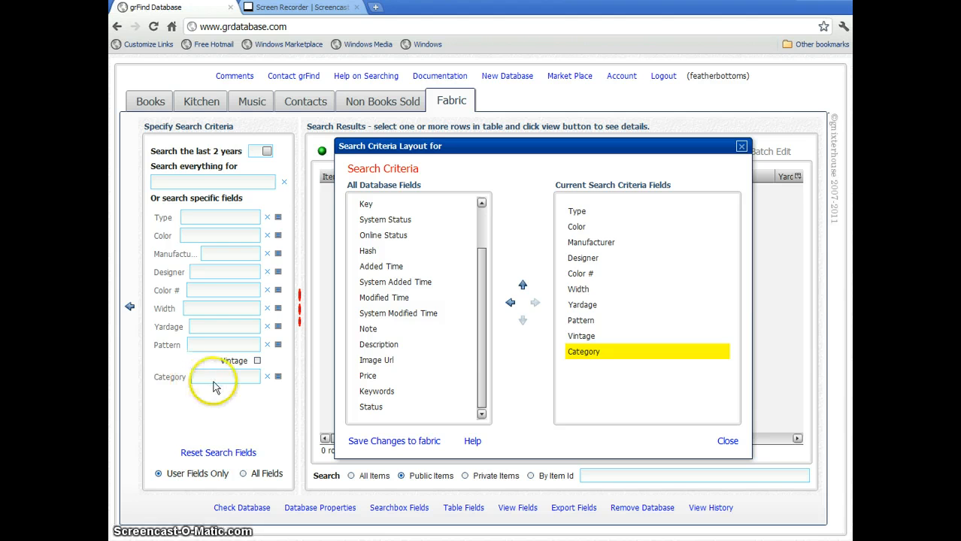
click(726, 443)
click(472, 513)
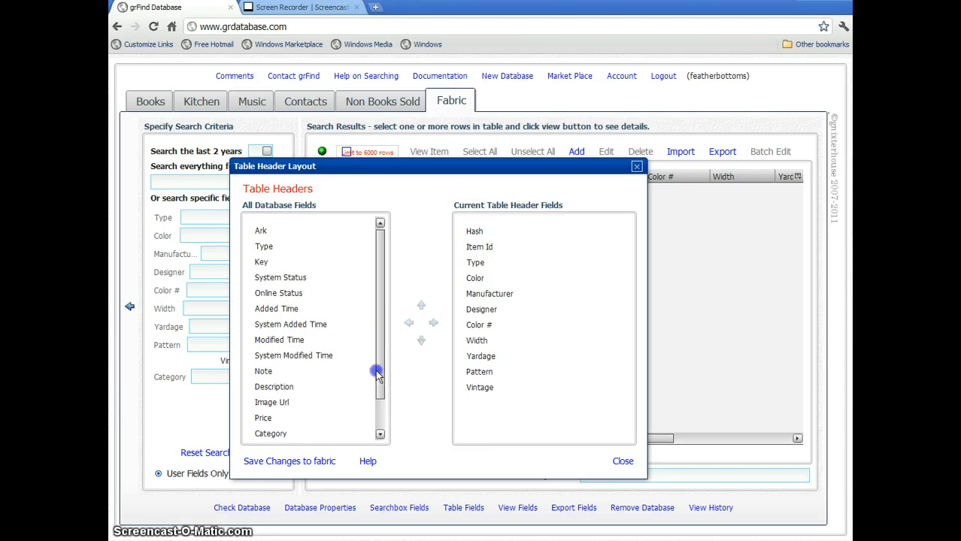
Add Status to the Fabric table columns, moved up five places to sit after Type.
scroll(377, 369, down, 1)
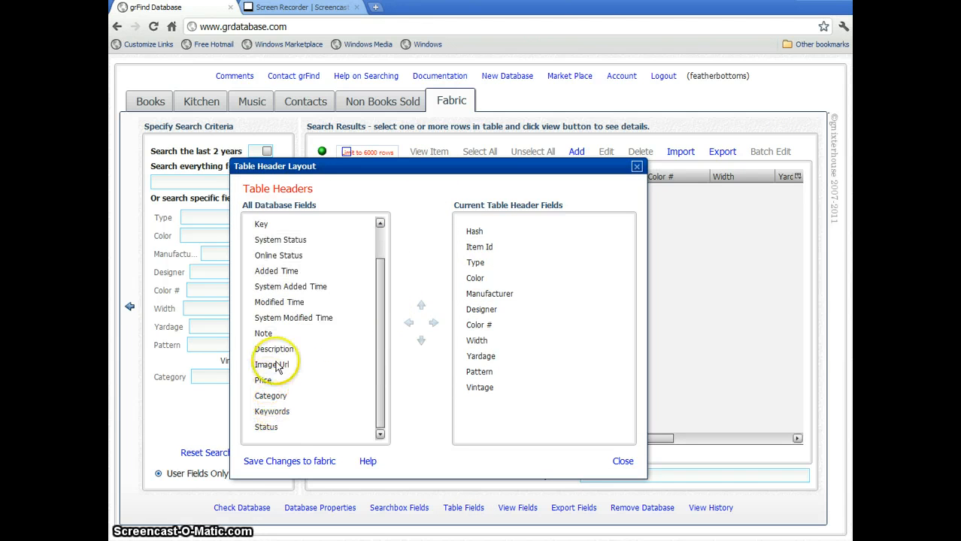
click(268, 427)
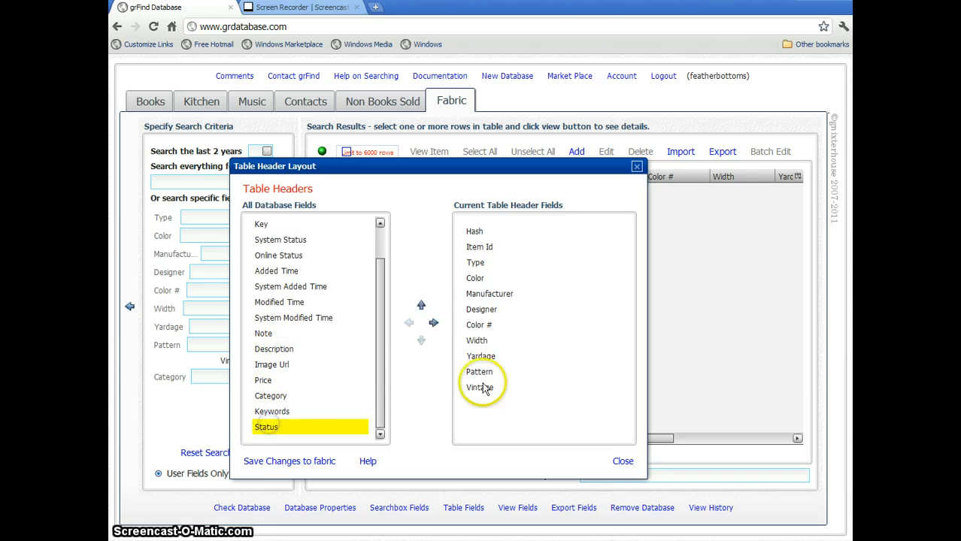
click(434, 322)
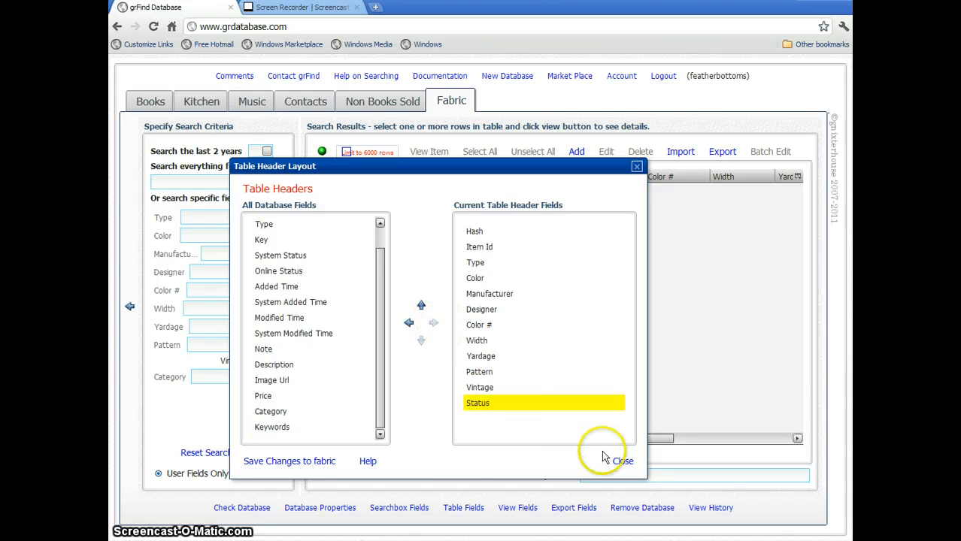
click(421, 305)
click(421, 305)
click(421, 305)
click(422, 305)
click(421, 305)
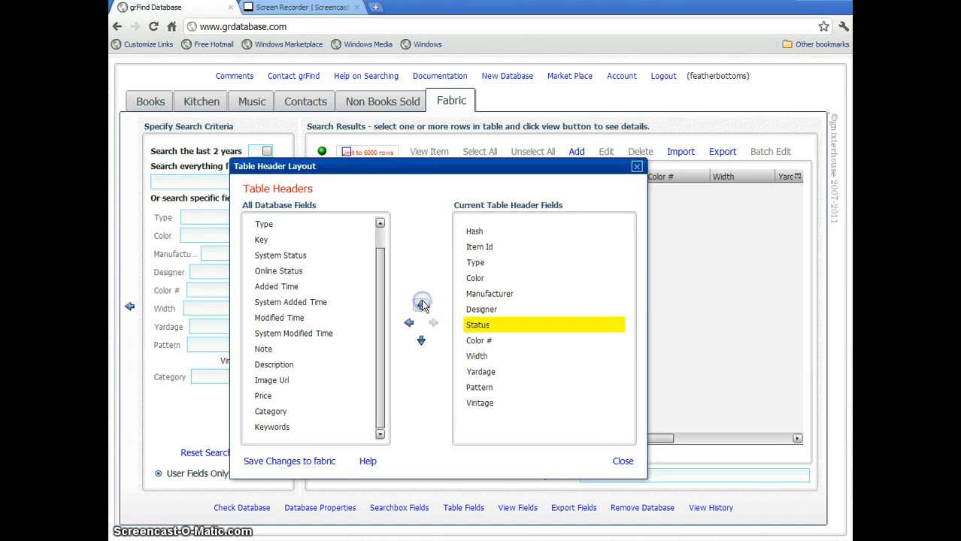
click(421, 305)
click(421, 305)
click(421, 305)
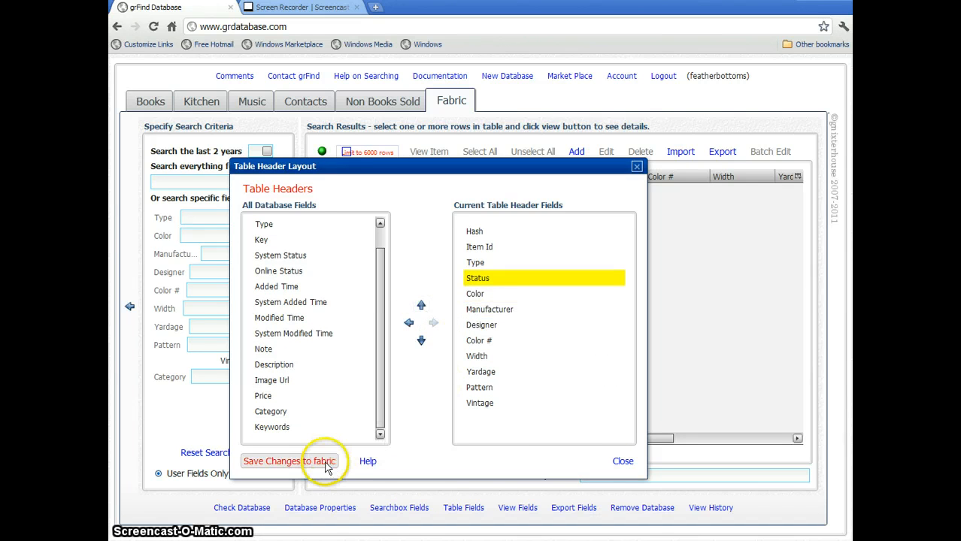
click(622, 461)
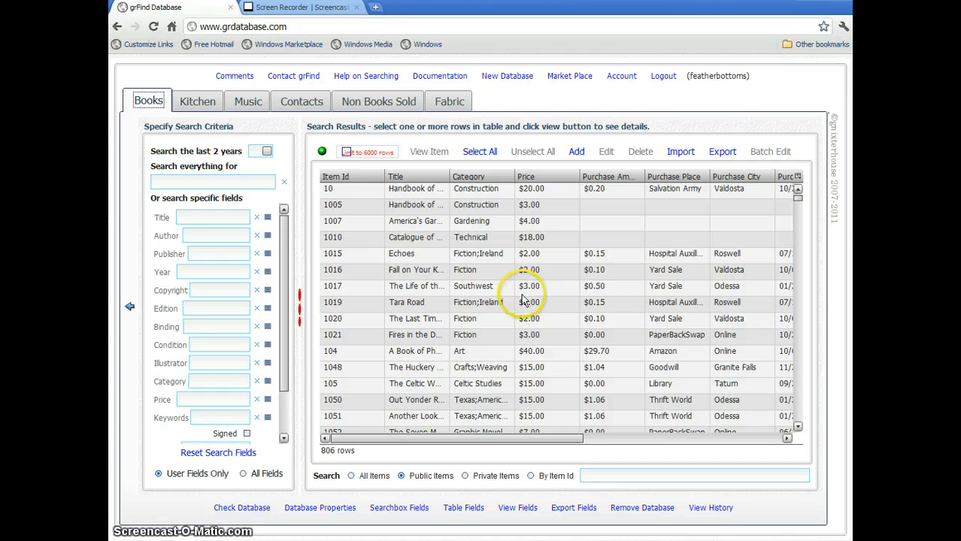
Reopen the Walls of Pedro Garcia item from viewing history and minimize it.
click(703, 512)
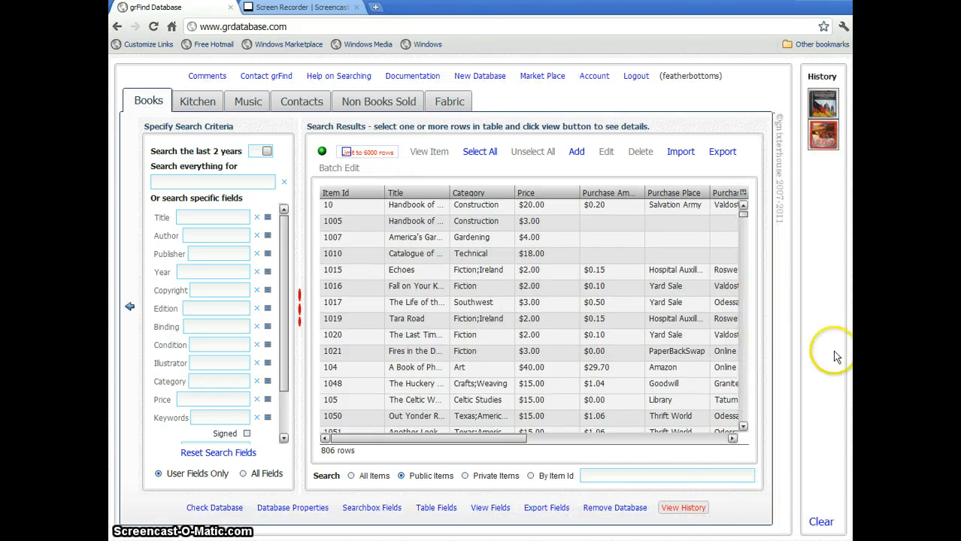
mouse_move(833, 143)
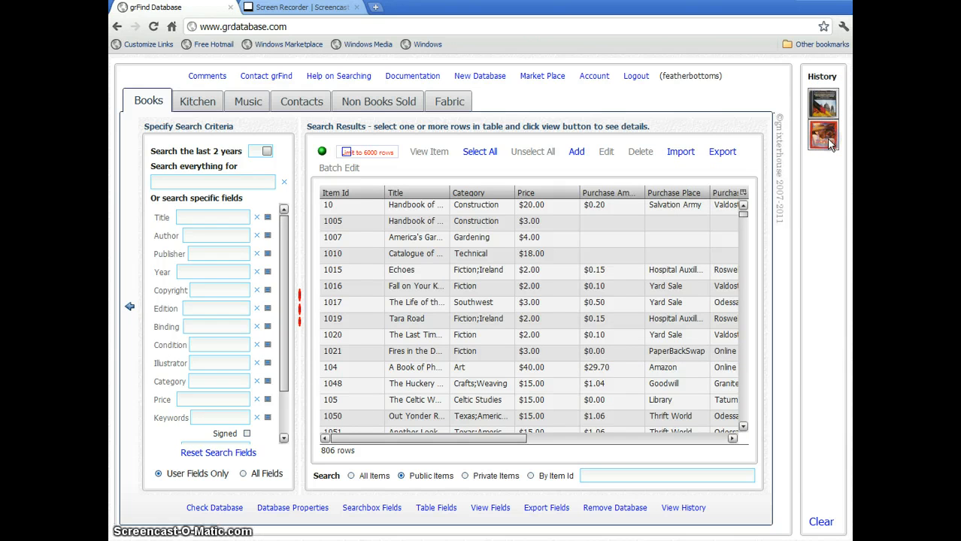
click(831, 143)
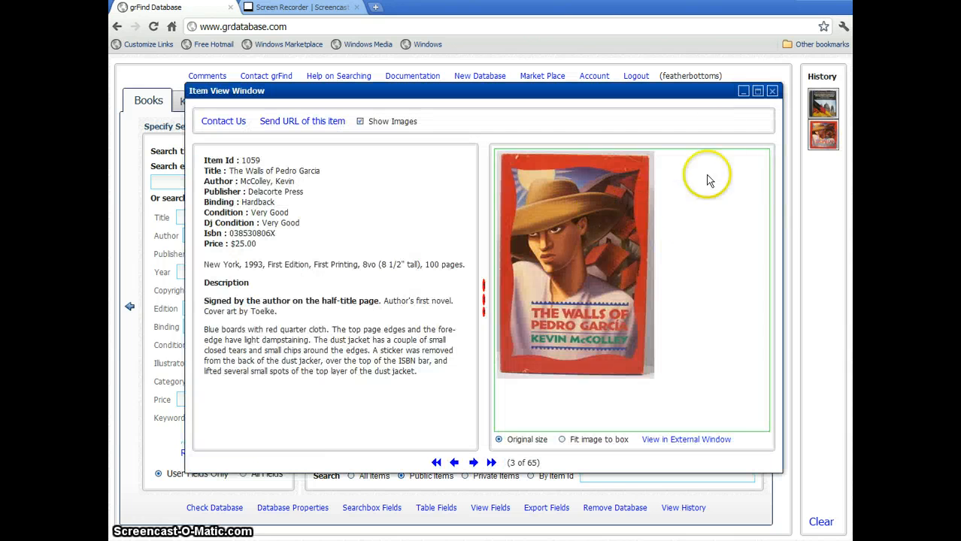
click(742, 91)
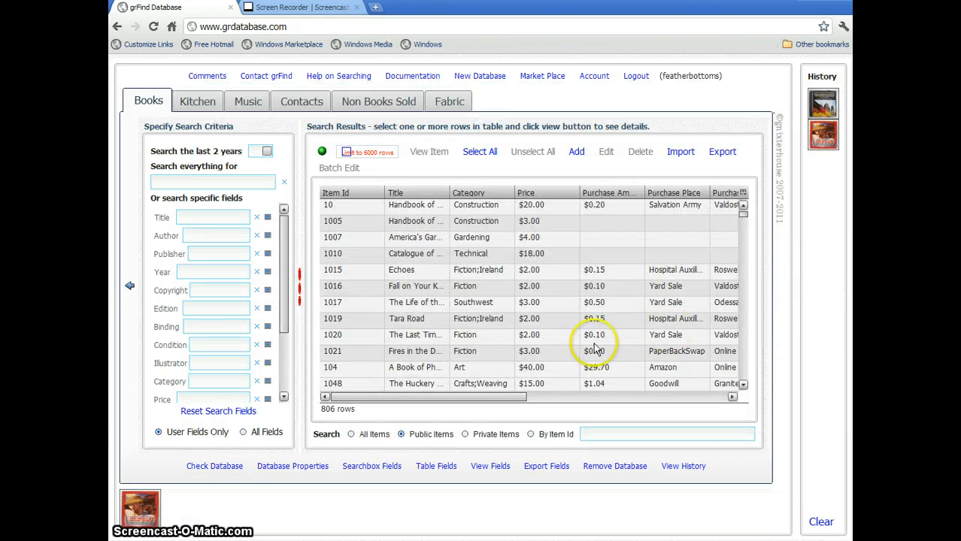
Open Tara Road's details and minimize them, then restore and close the Walls of Pedro Garcia view.
click(402, 322)
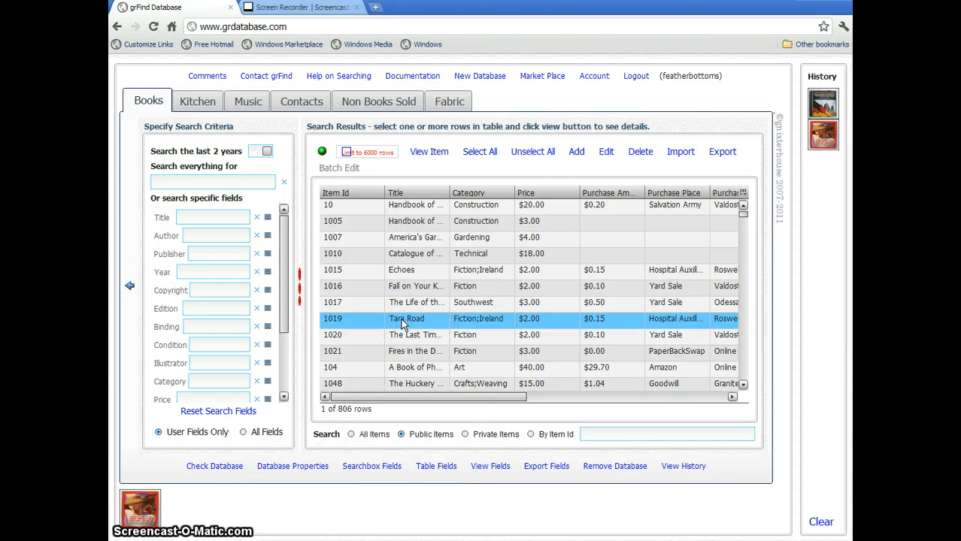
double_click(404, 322)
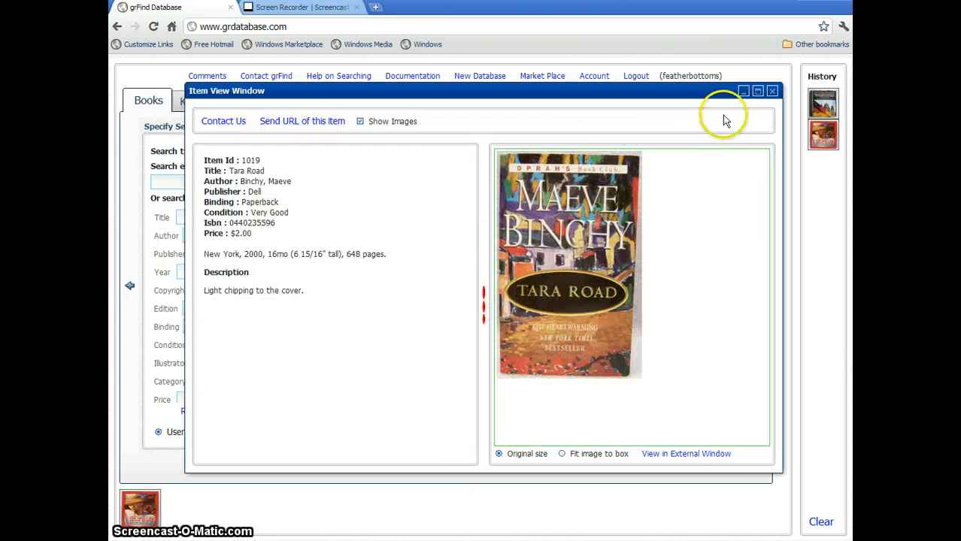
click(743, 92)
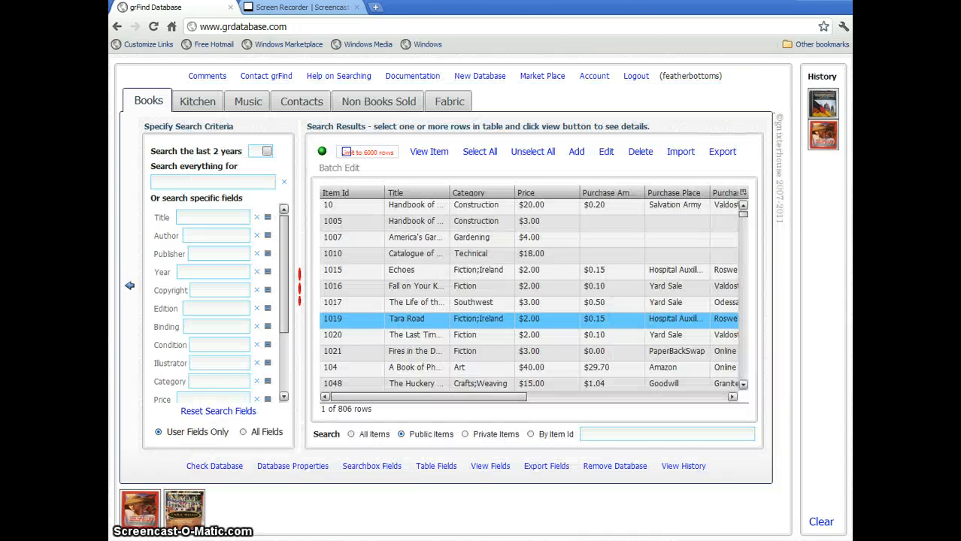
click(142, 519)
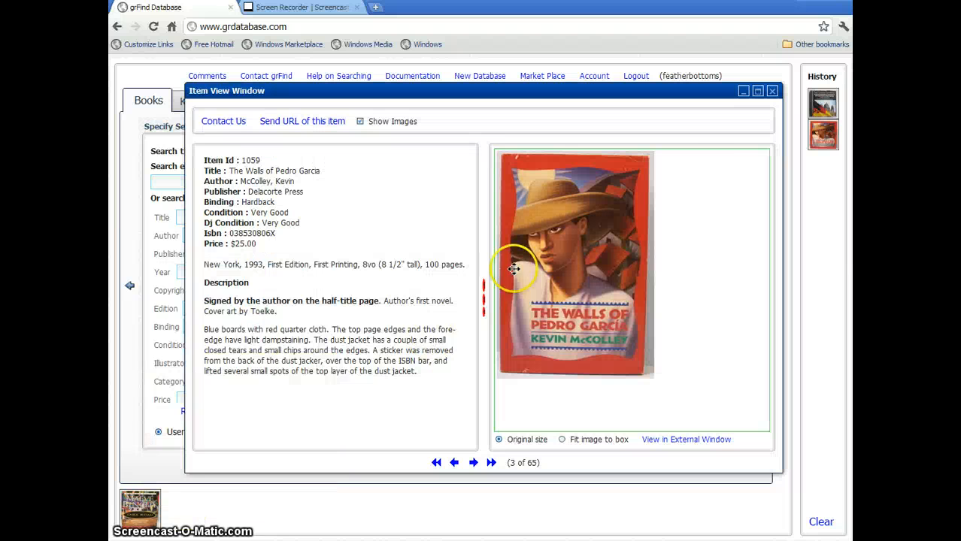
click(773, 92)
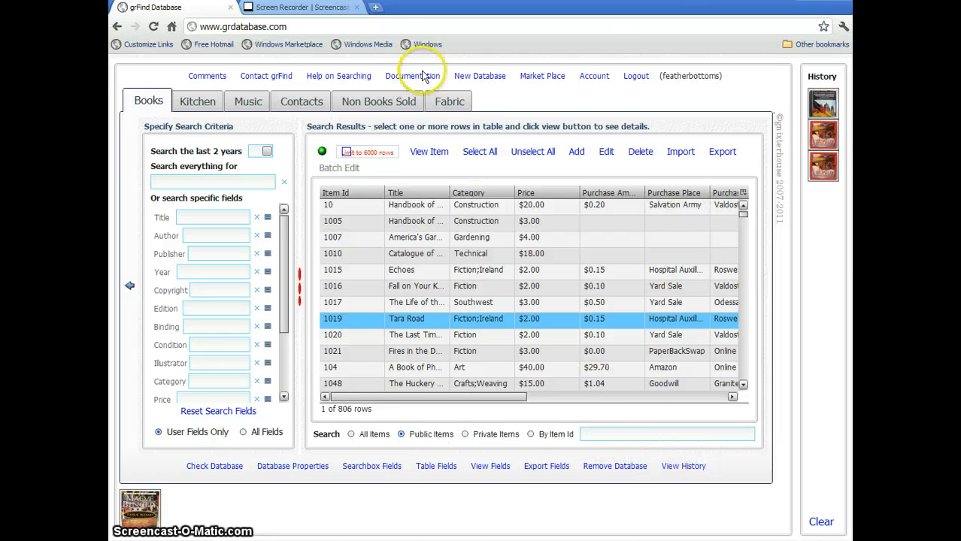
Permanently remove the Fabric database and dismiss the removal message.
click(453, 103)
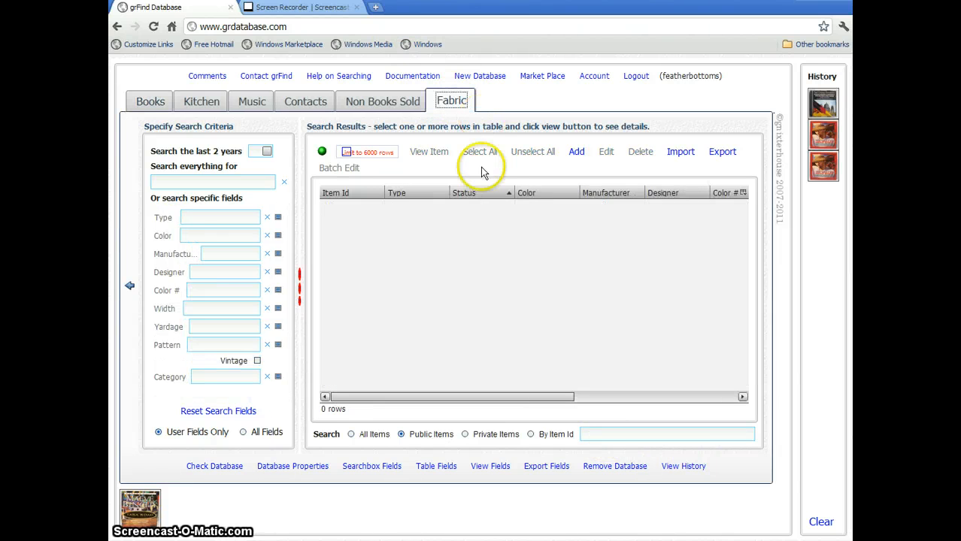
click(602, 469)
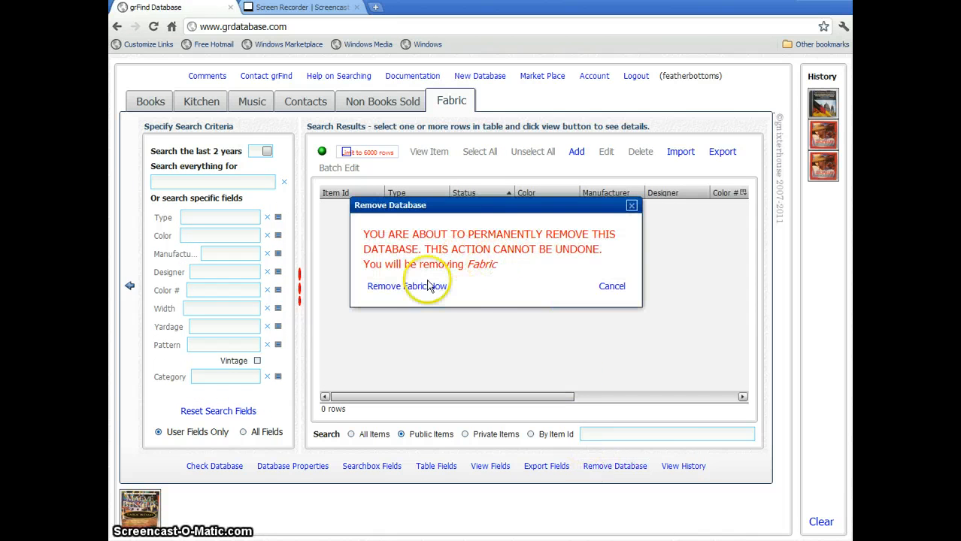
click(415, 290)
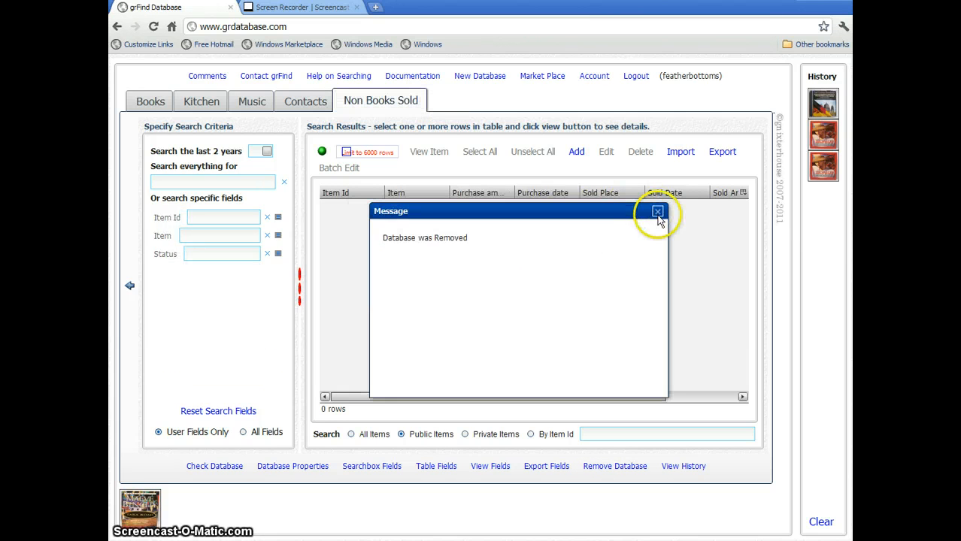
click(657, 212)
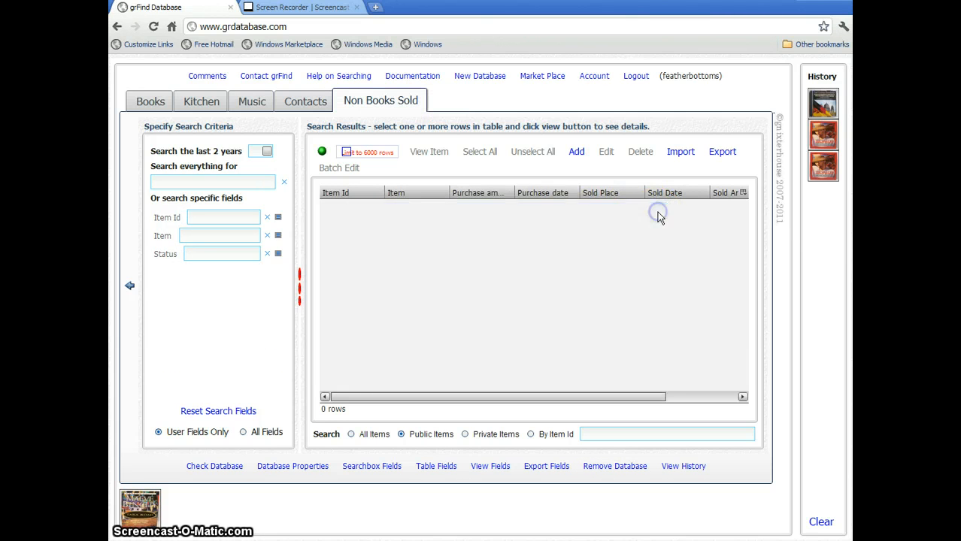
Permanently remove the Kitchen database and dismiss the removal message.
click(201, 101)
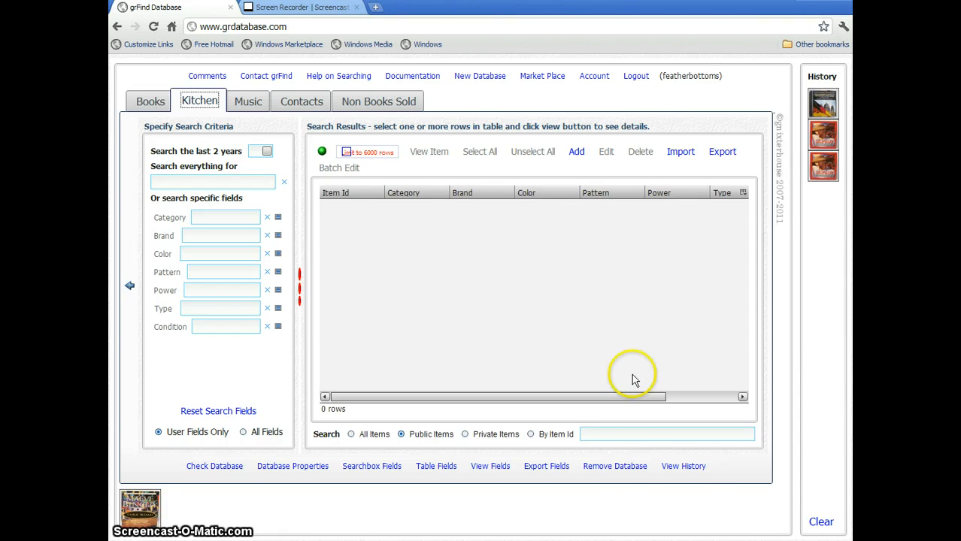
click(614, 466)
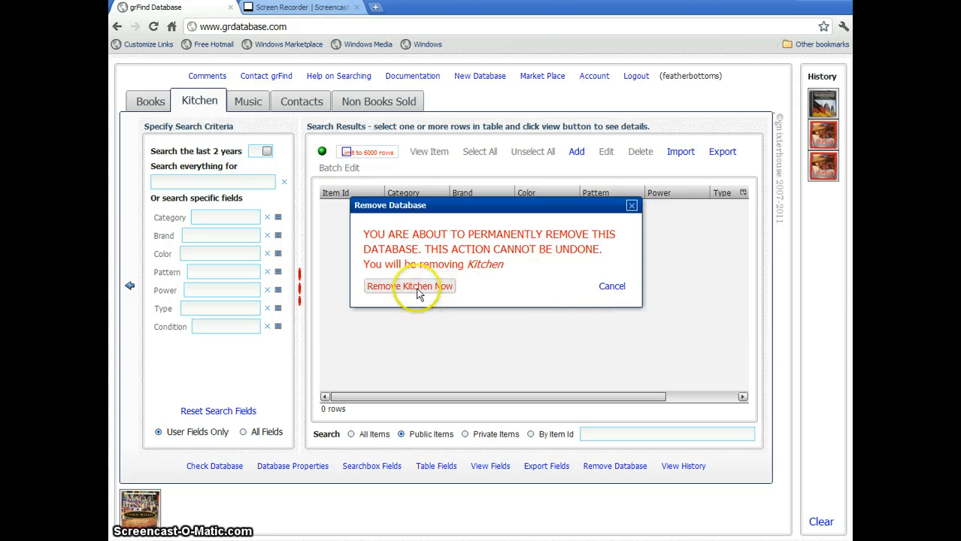
click(419, 293)
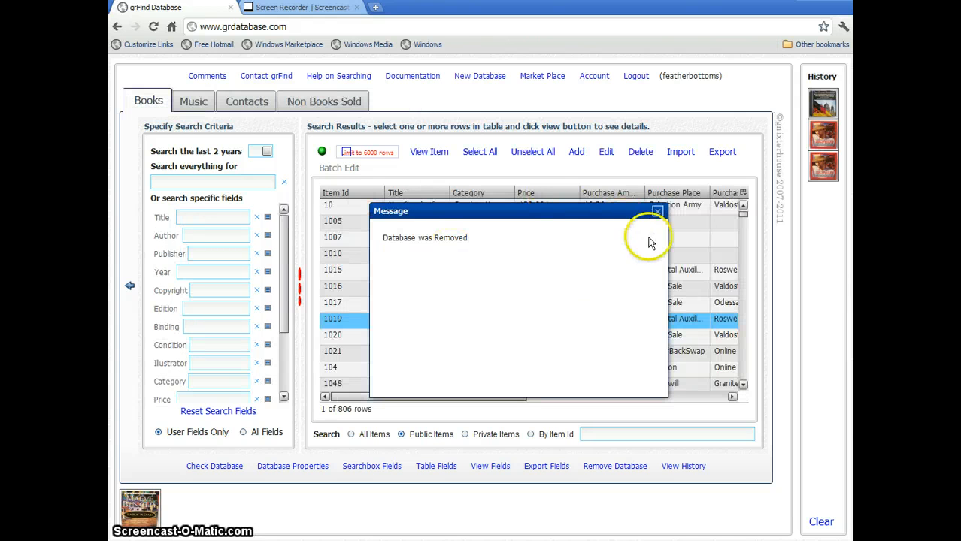
click(658, 214)
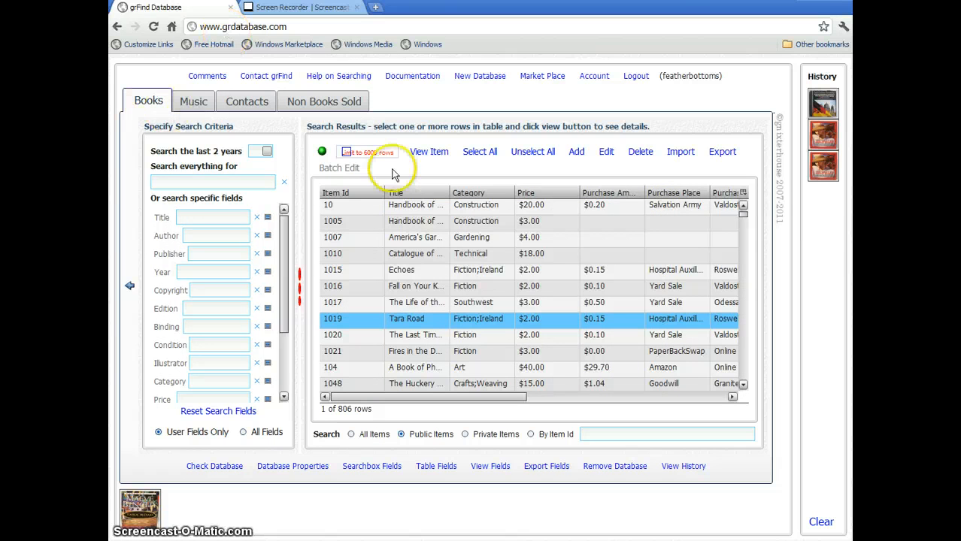
click(421, 240)
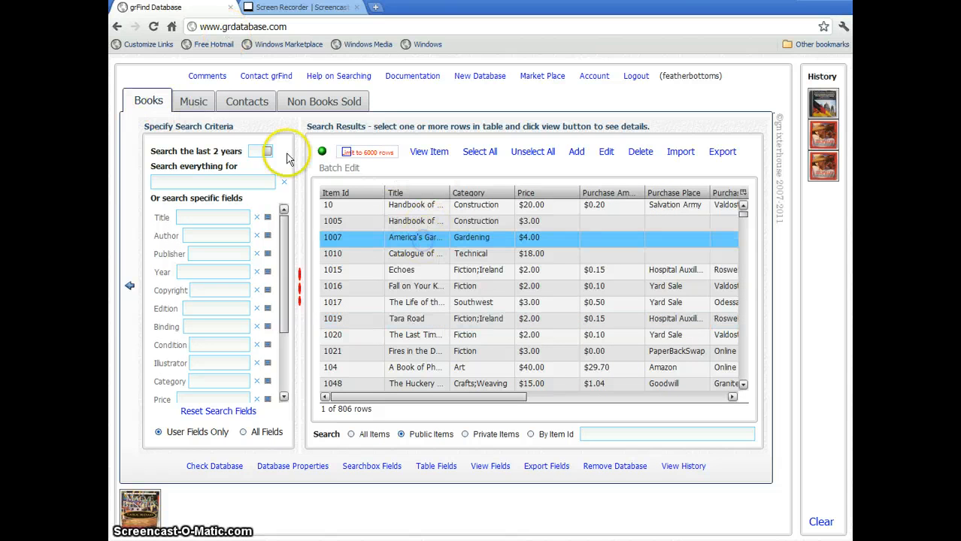
Open the Music record 14 Rush soundtrack CD details, then open and cancel the Contact Us form.
click(197, 103)
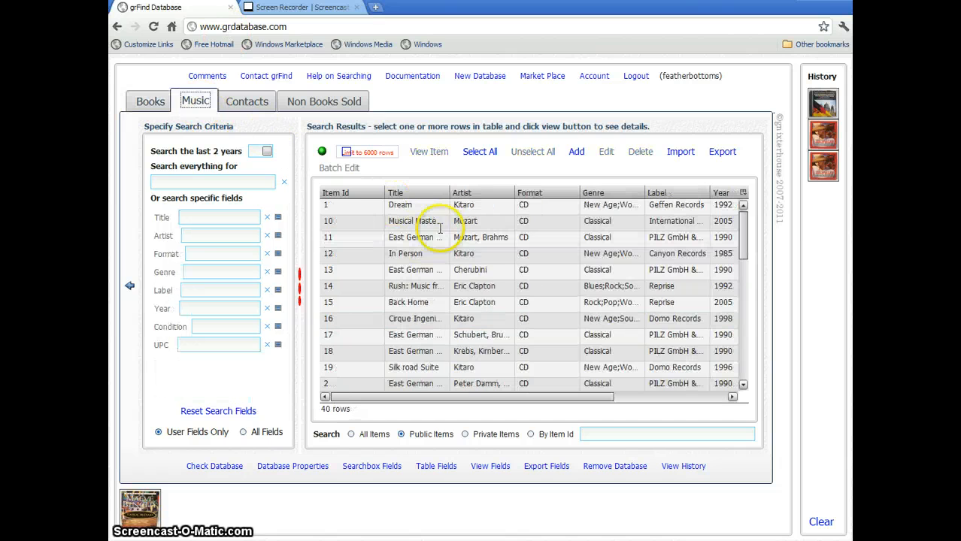
double_click(496, 291)
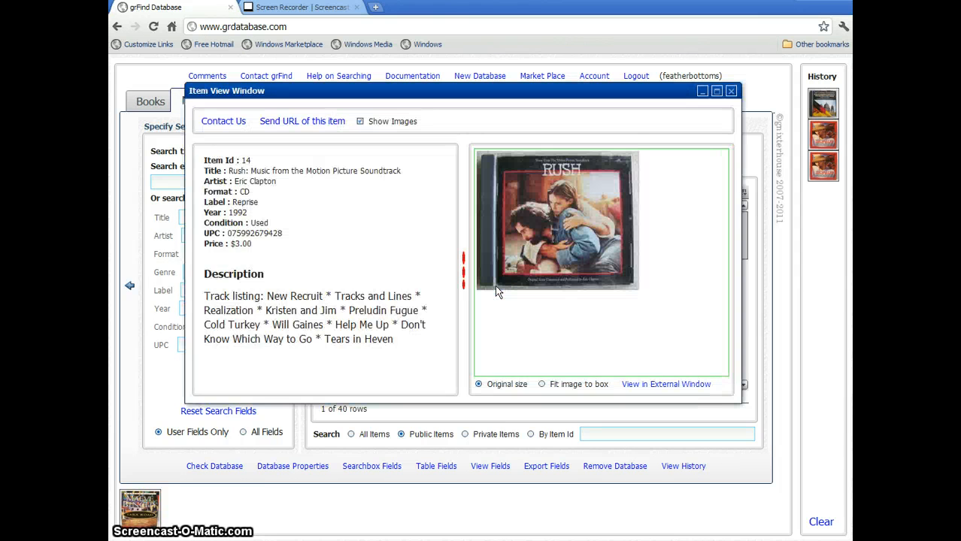
drag(531, 240, 553, 256)
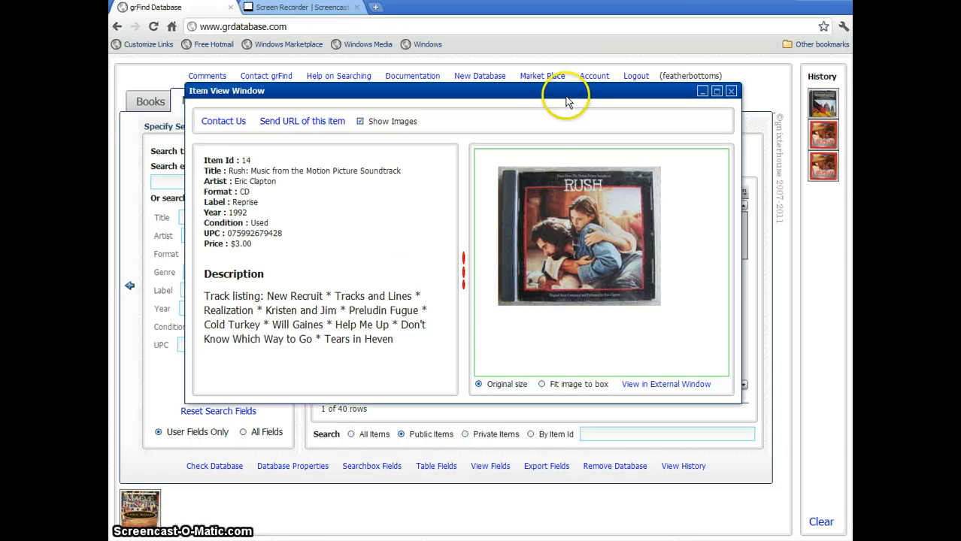
drag(574, 100, 582, 105)
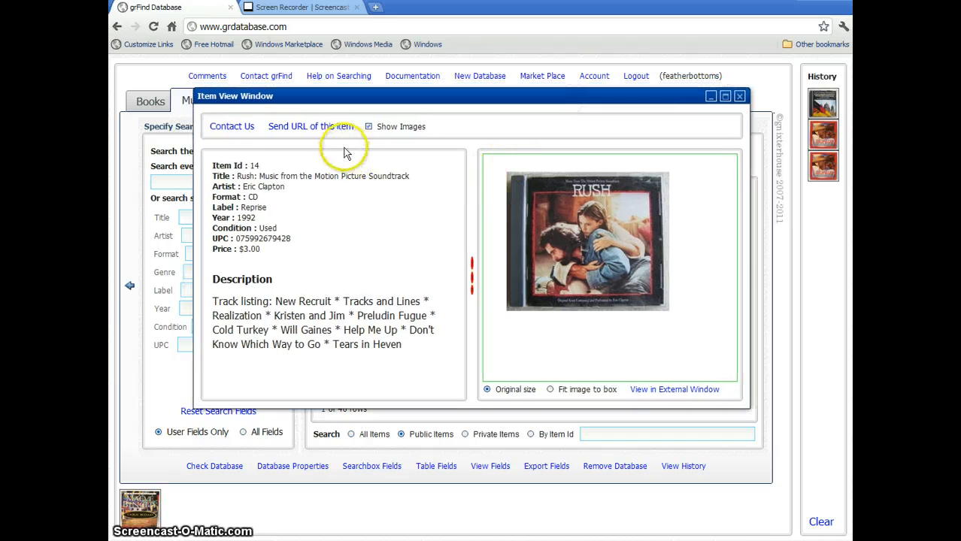
click(239, 127)
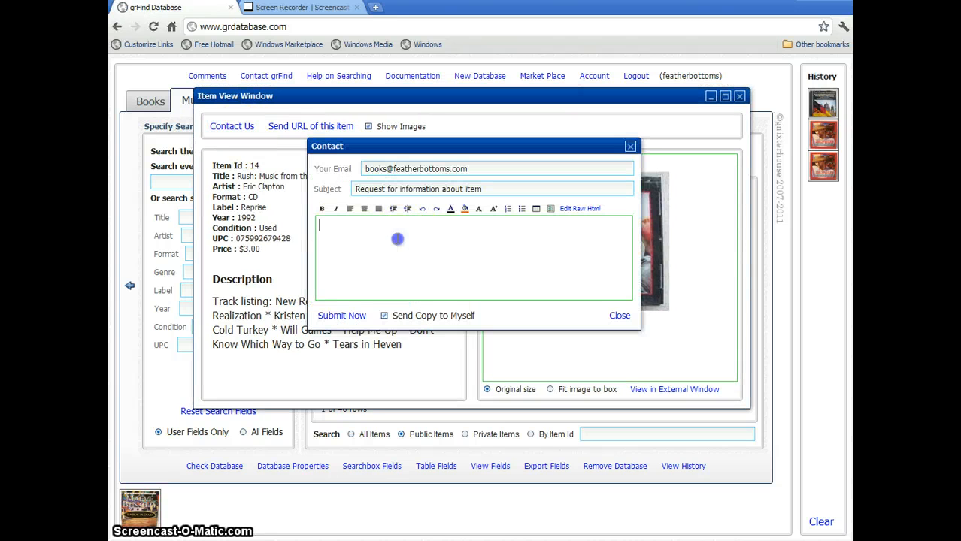
click(619, 316)
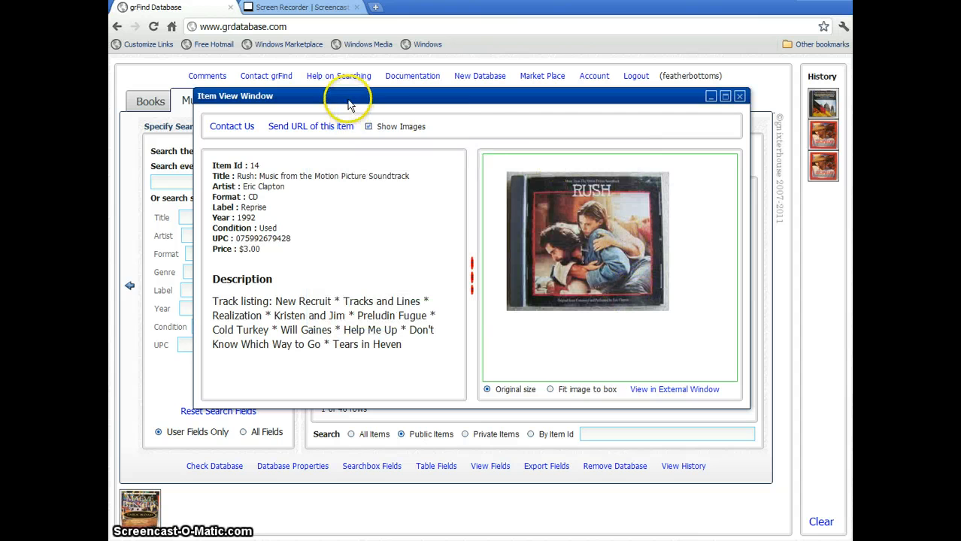
E-mail the Rush item's link to a recipient's address.
click(295, 128)
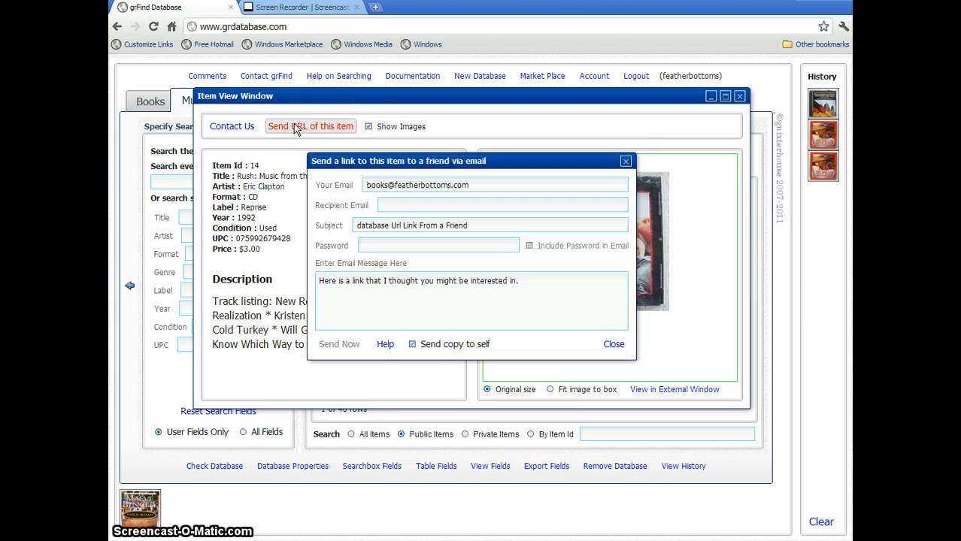
click(425, 207)
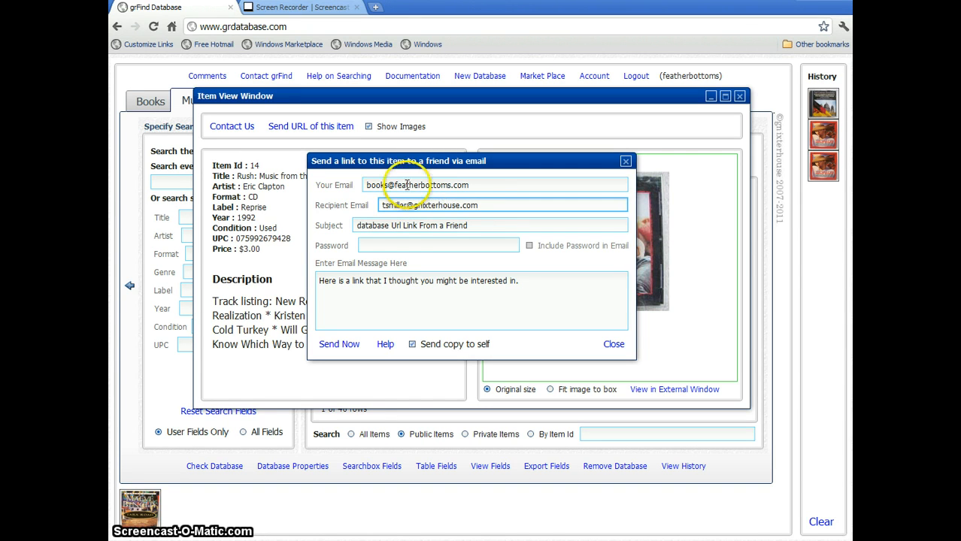
click(388, 292)
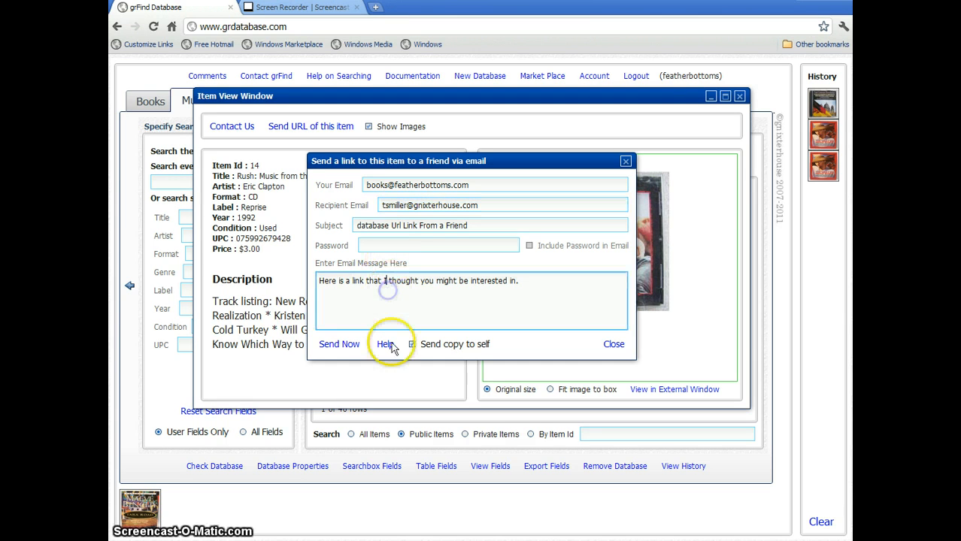
click(354, 349)
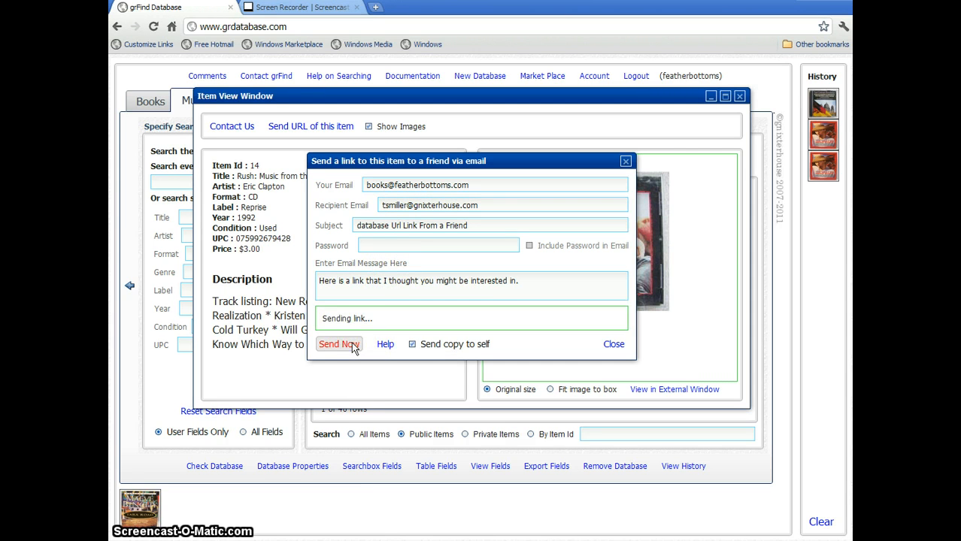
click(390, 342)
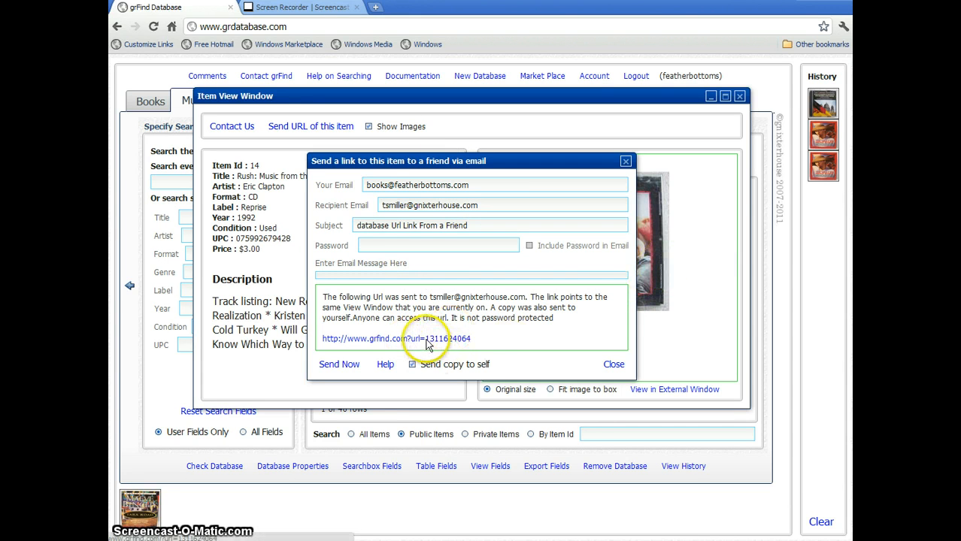
Check the shared item page in a new tab, then close it, the send-a-link dialog and the item view.
click(418, 340)
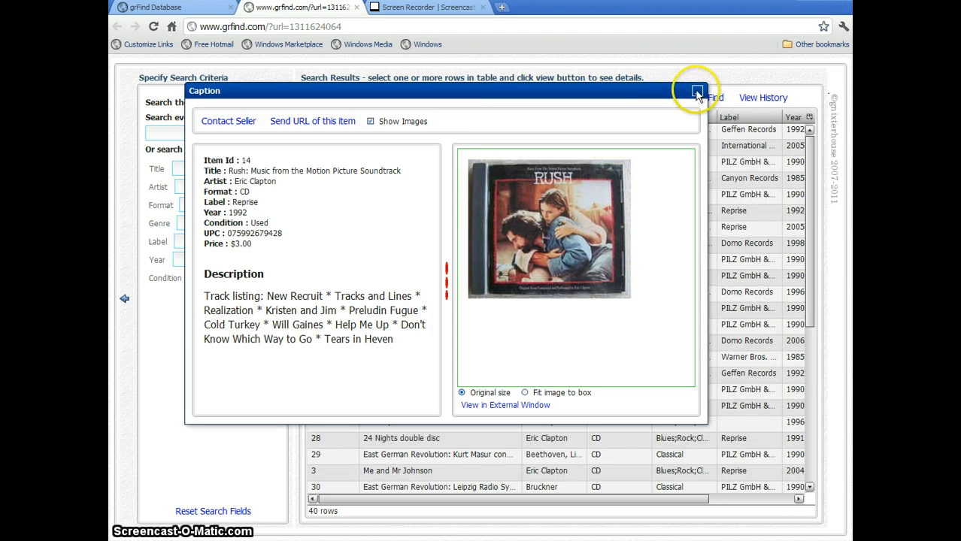
click(356, 7)
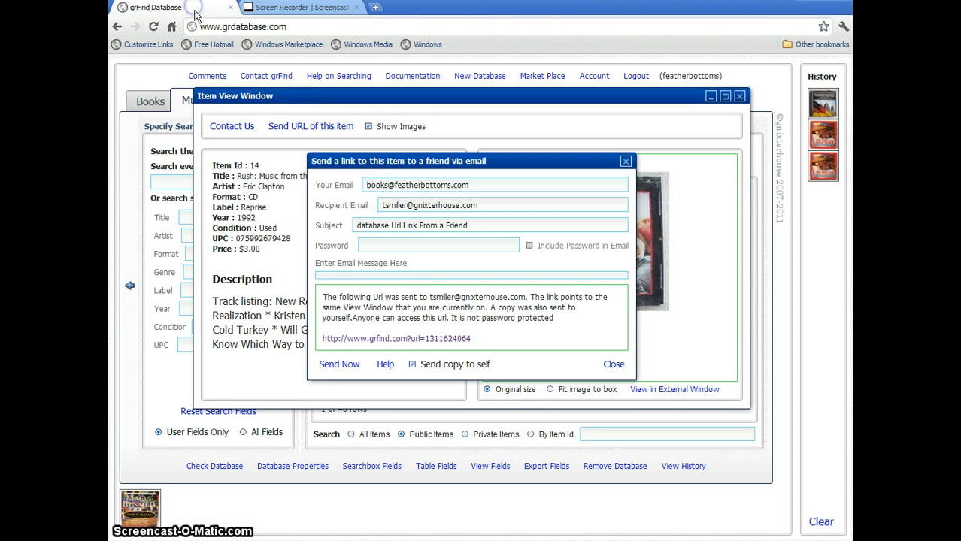
click(613, 364)
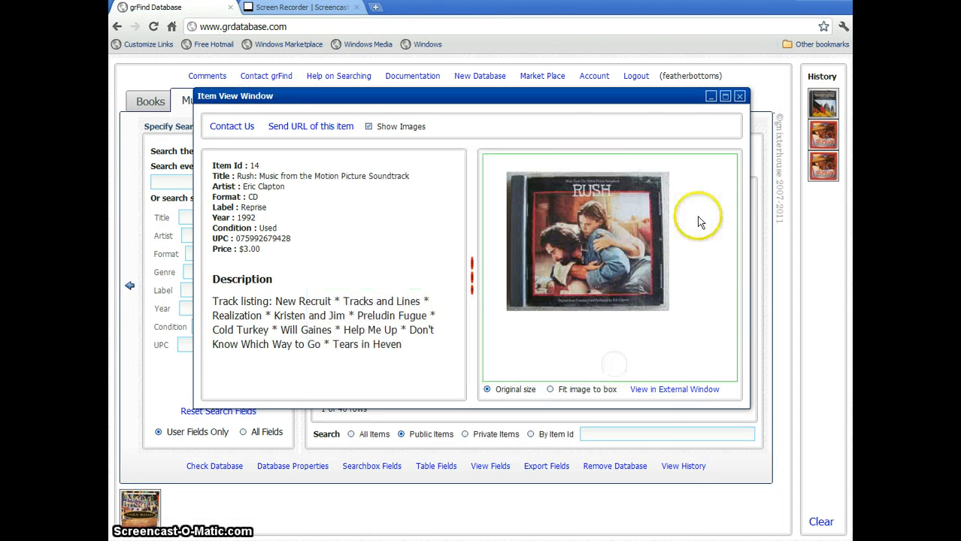
click(740, 97)
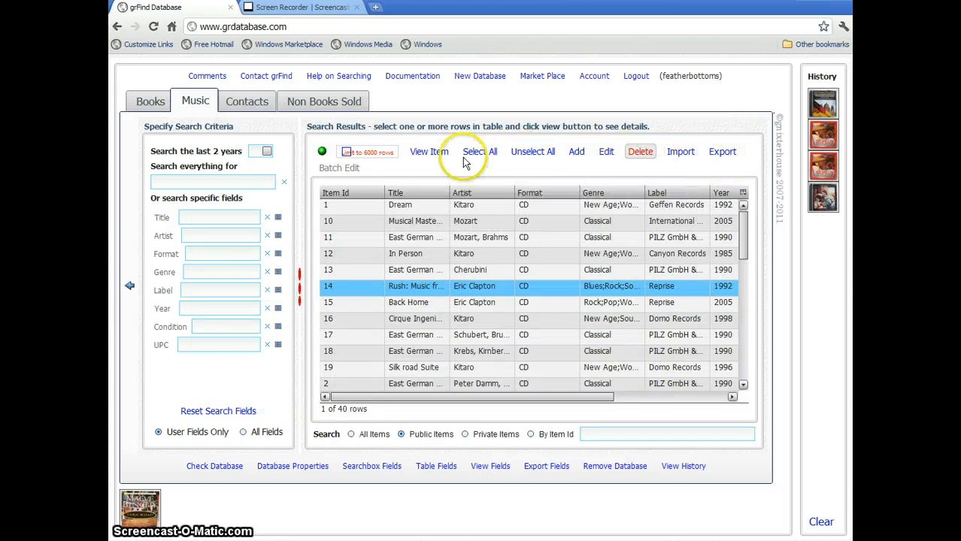
Open the Rush CD's edit form, enlarge the window, and show the More panel beside Core.
click(606, 152)
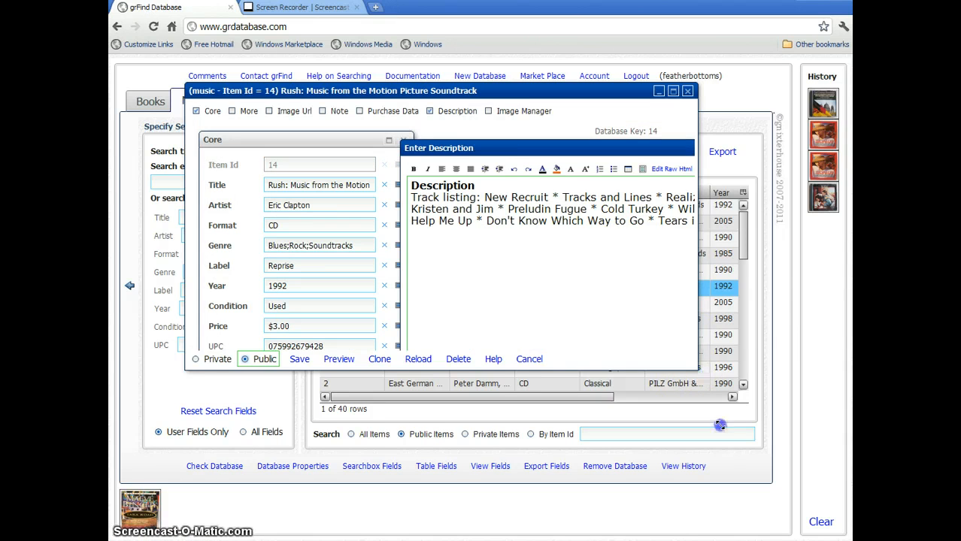
drag(750, 472, 749, 471)
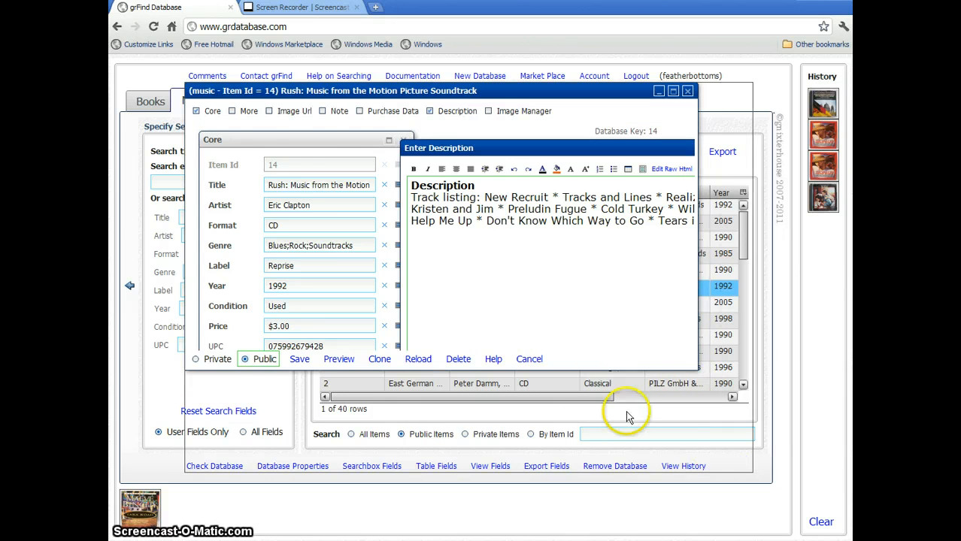
click(278, 139)
click(246, 111)
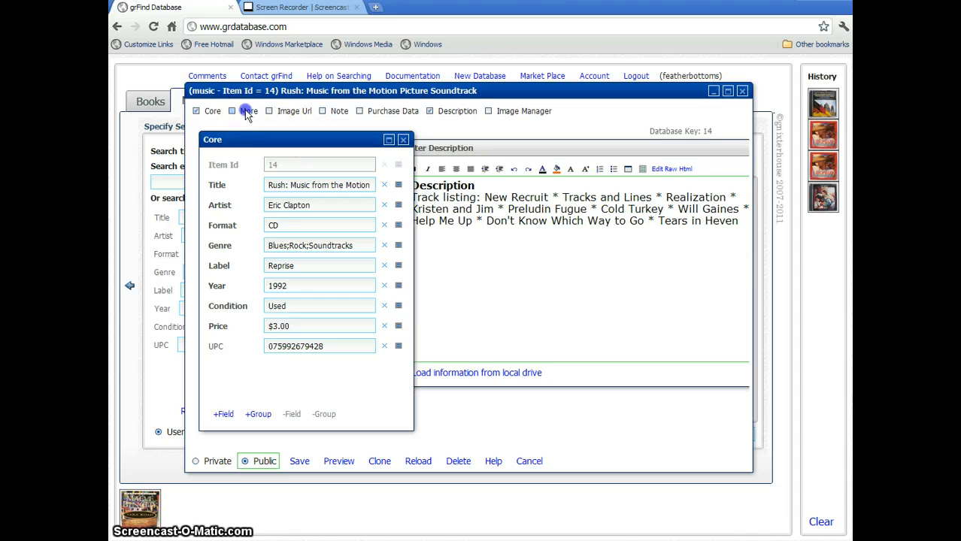
click(244, 110)
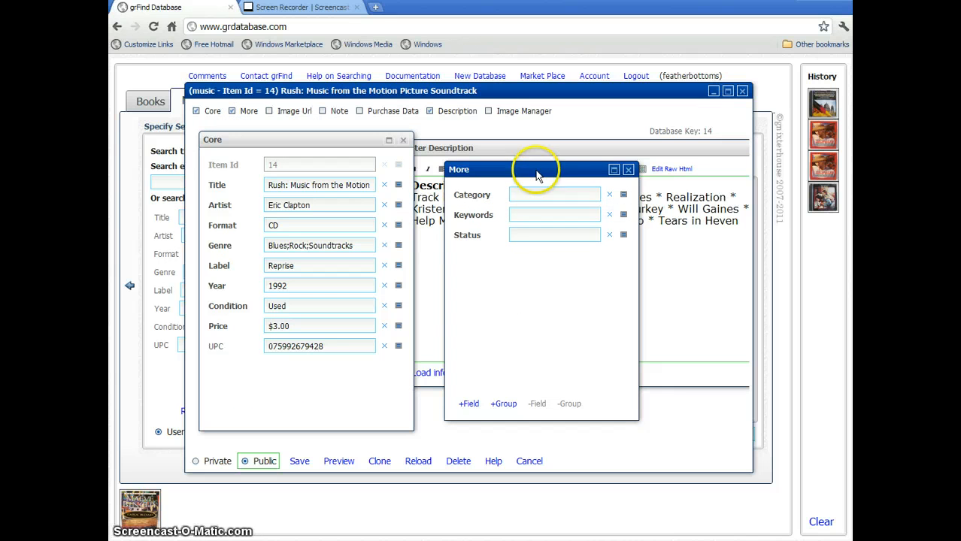
click(328, 368)
Move the UPC field from the Core panel into the More panel.
click(214, 352)
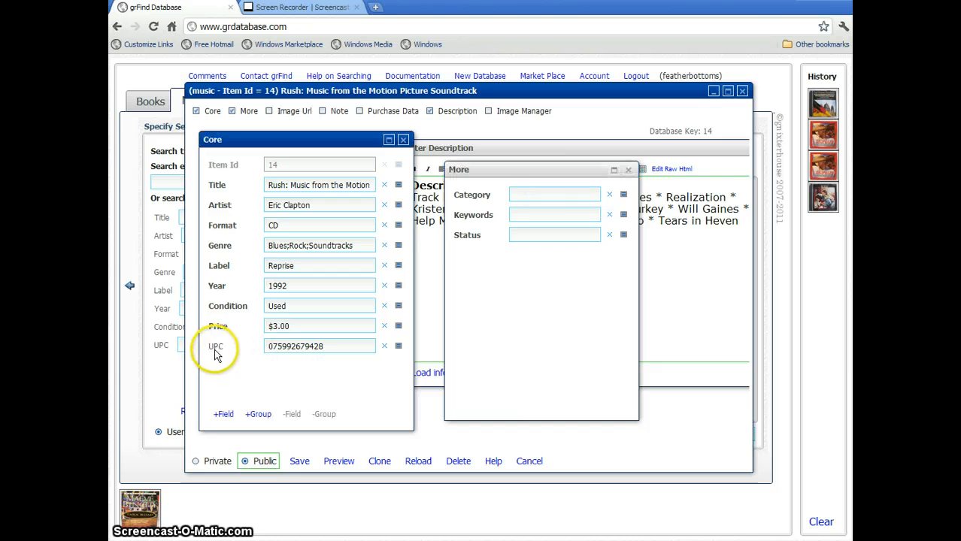
click(215, 351)
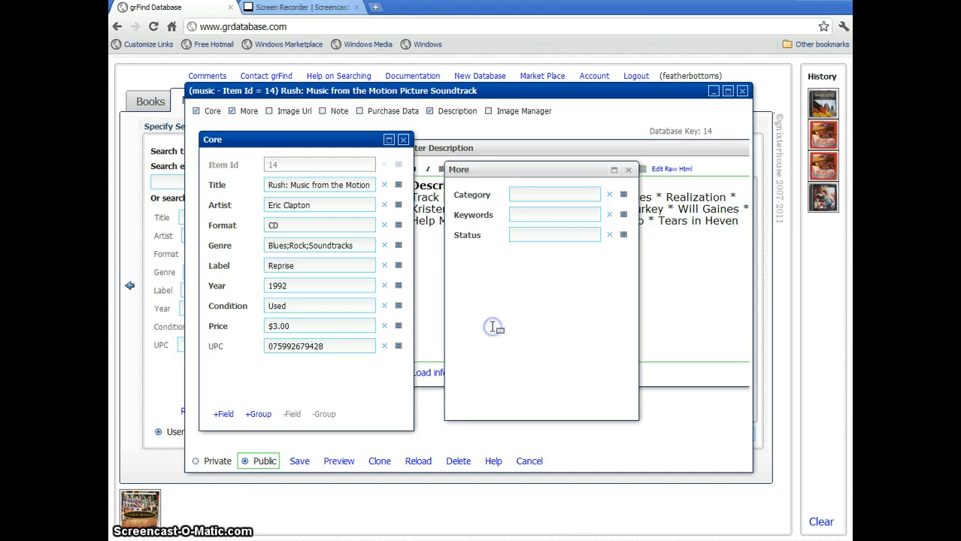
drag(493, 326, 493, 327)
click(565, 310)
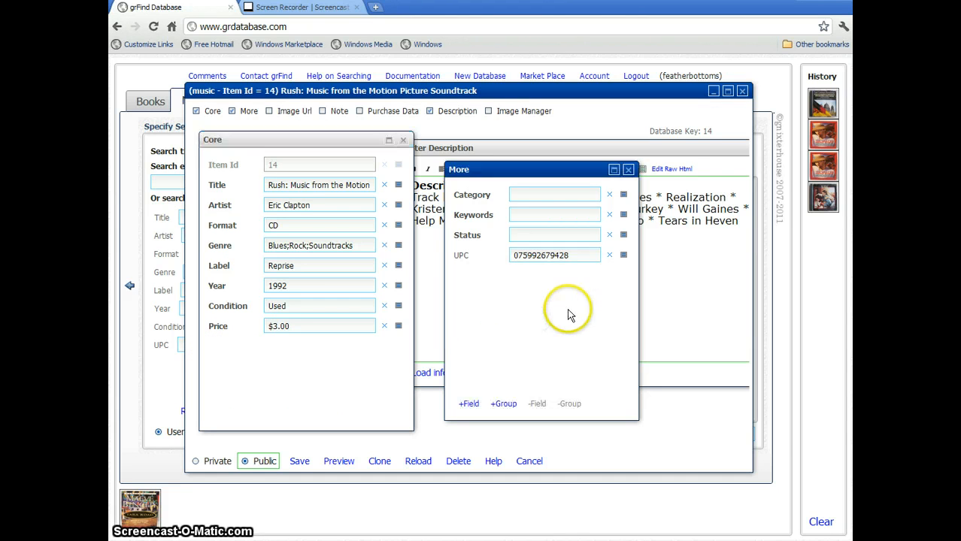
Add a new Color field and place it in Core between Condition and Price.
click(473, 404)
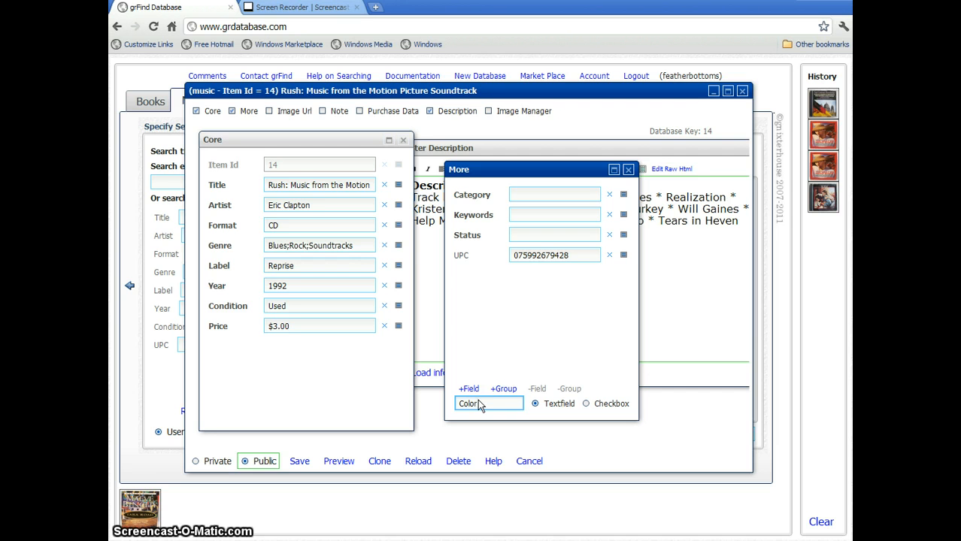
key(Return)
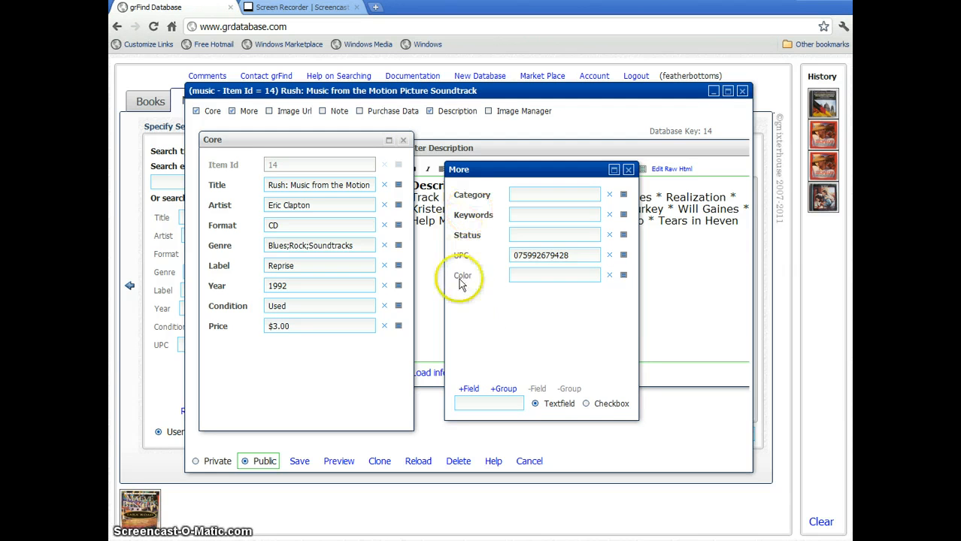
drag(429, 308, 351, 355)
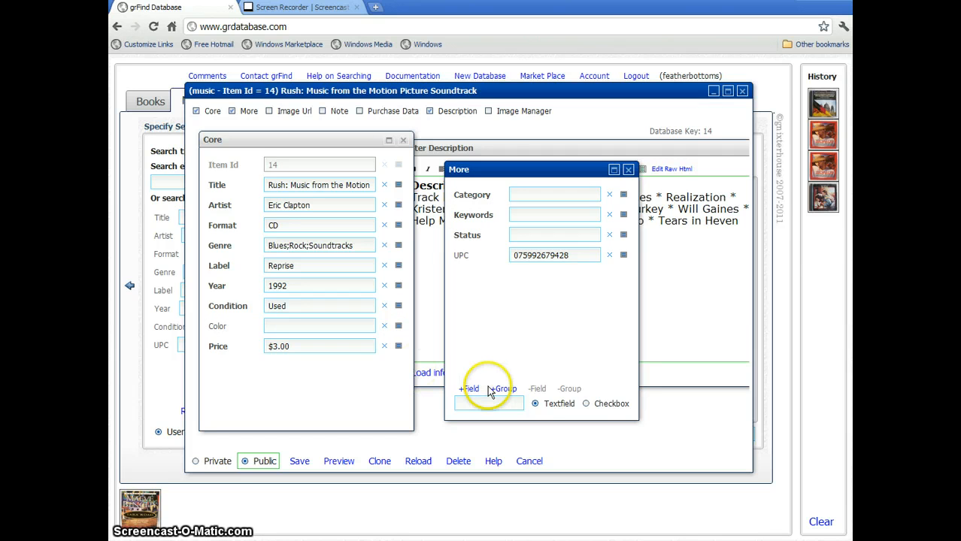
click(384, 410)
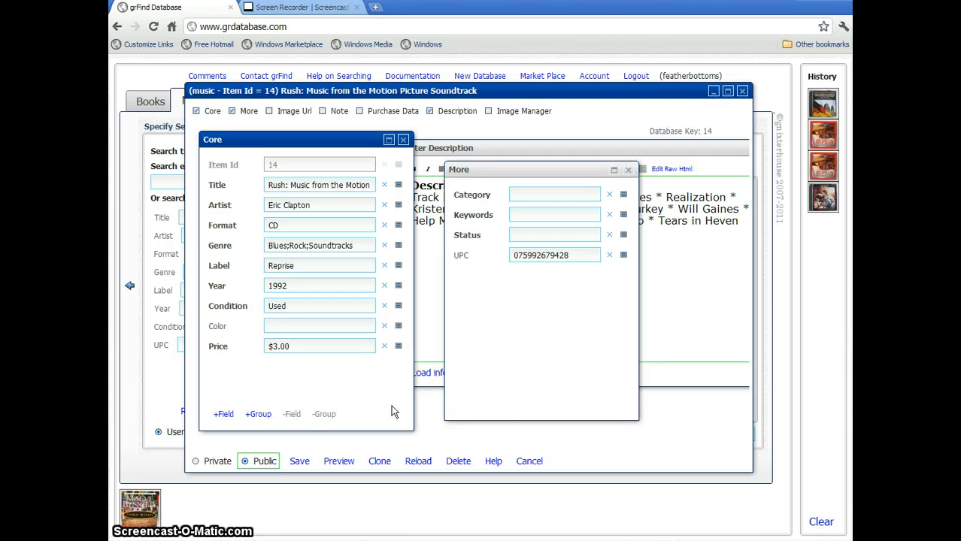
Create a new field group named 'New Group'.
click(261, 413)
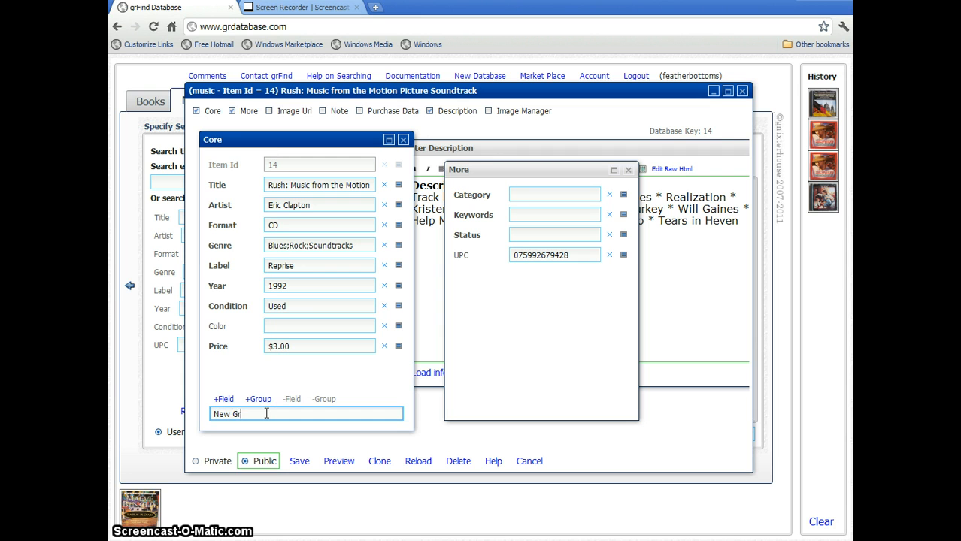
text(New Group)
click(260, 403)
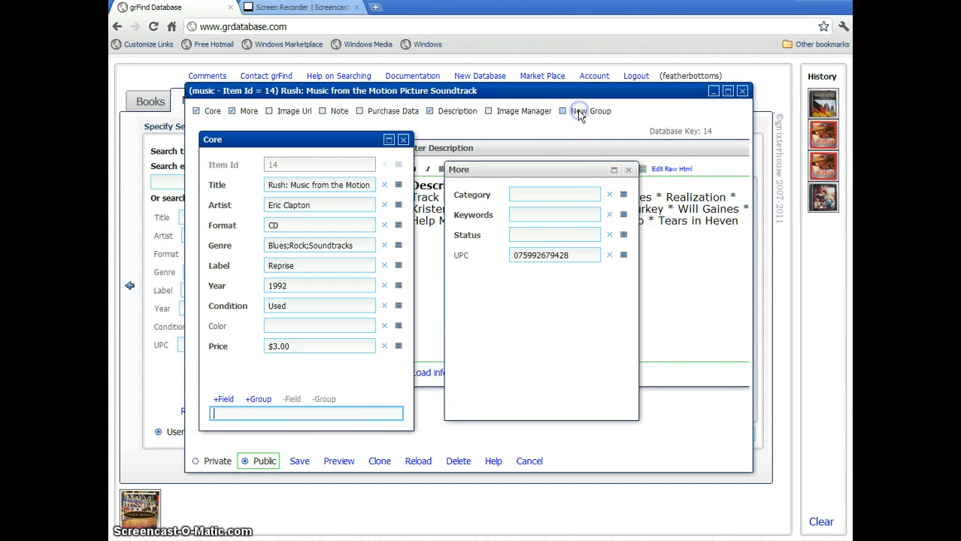
Move the Color field from Core into New Group, then hide the New Group panel.
click(578, 111)
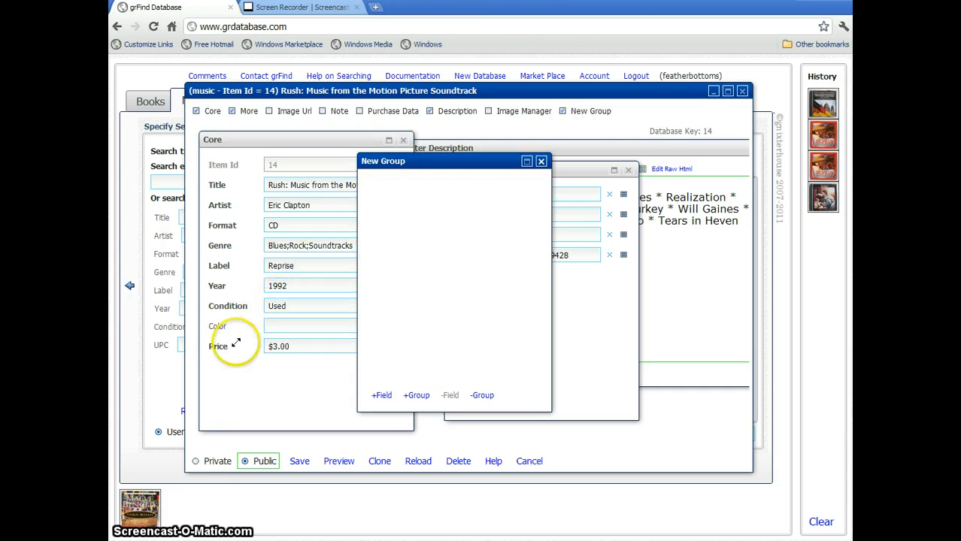
click(351, 287)
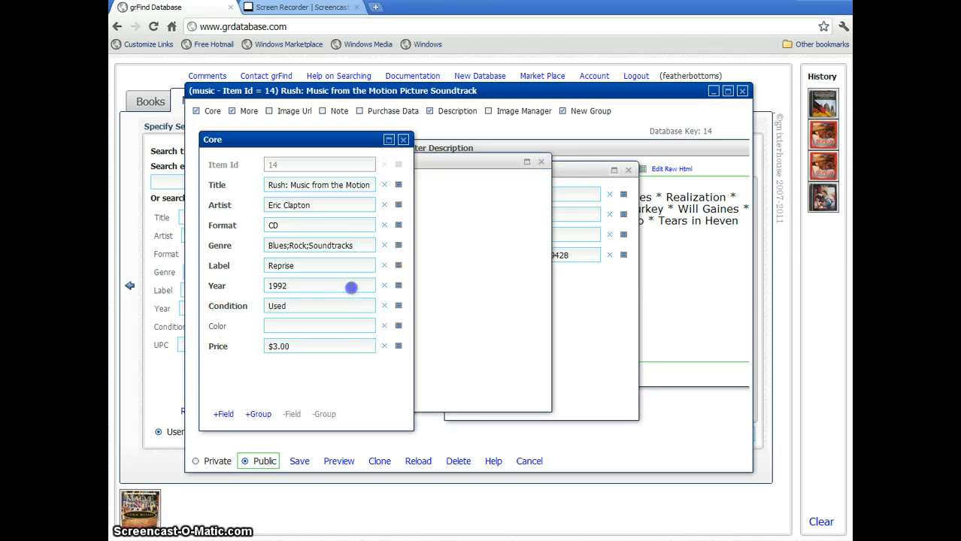
drag(489, 309, 487, 308)
click(485, 305)
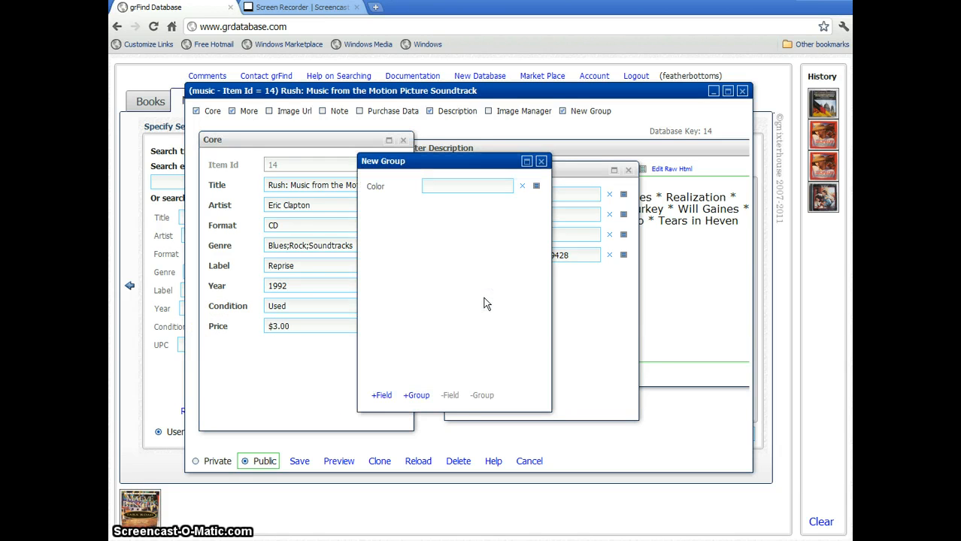
click(541, 162)
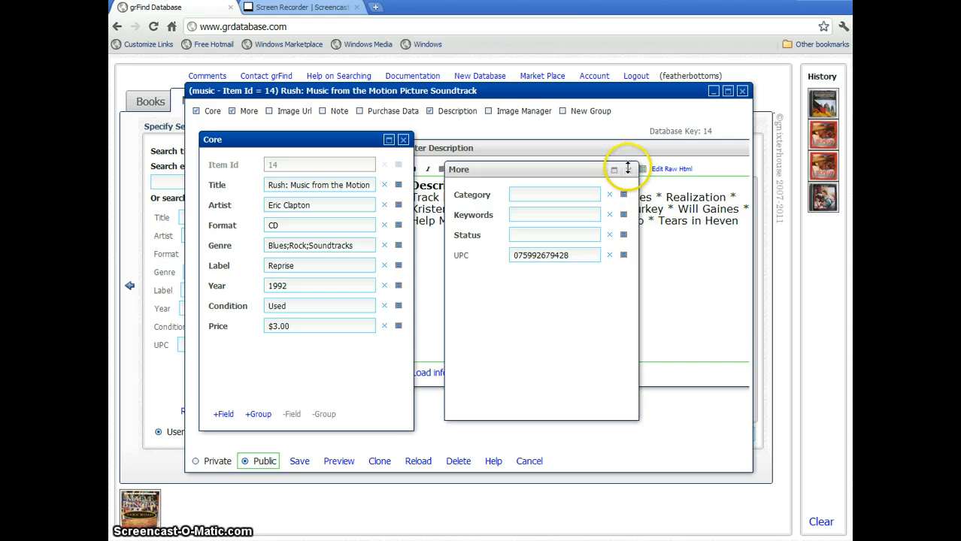
Hide the More and Core panels, close the Rush edit window, and select Schubert record 17.
click(629, 171)
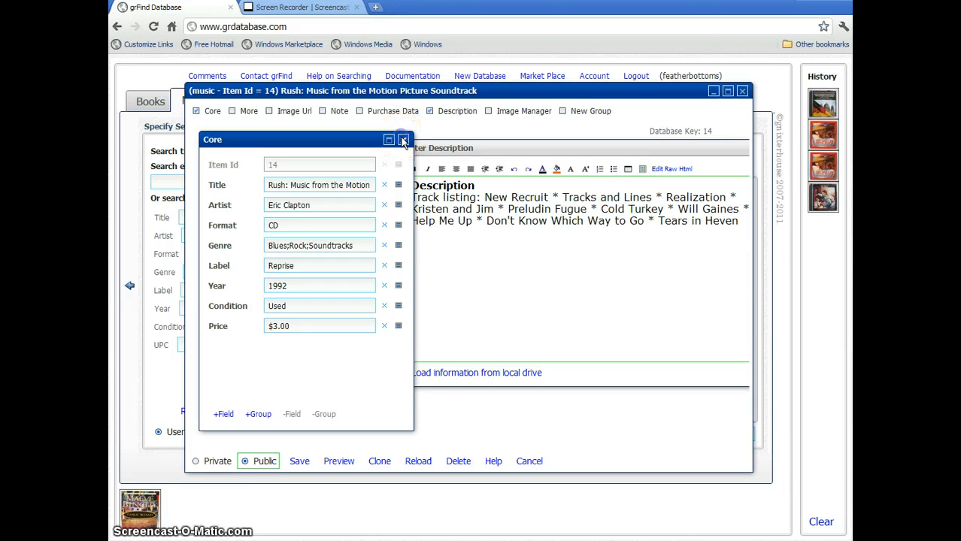
click(404, 141)
click(514, 273)
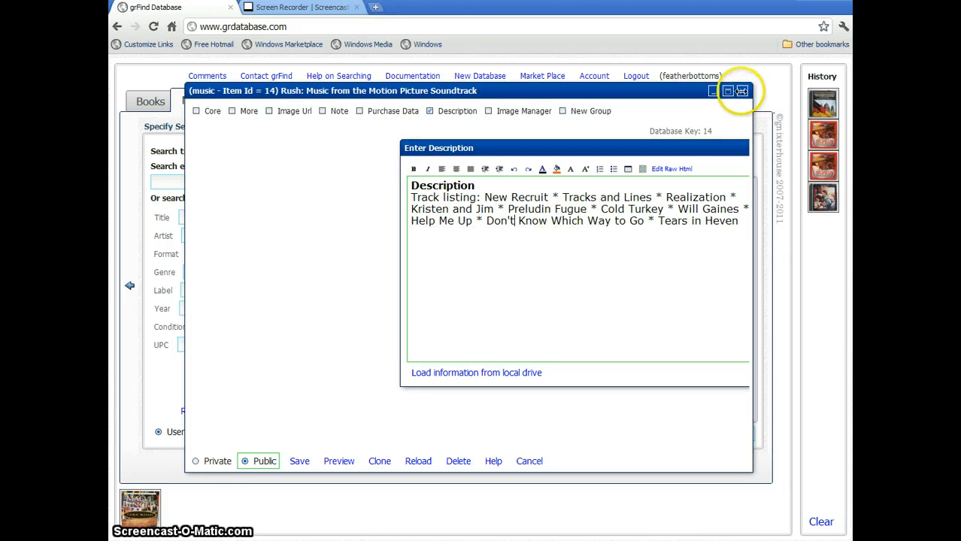
click(742, 90)
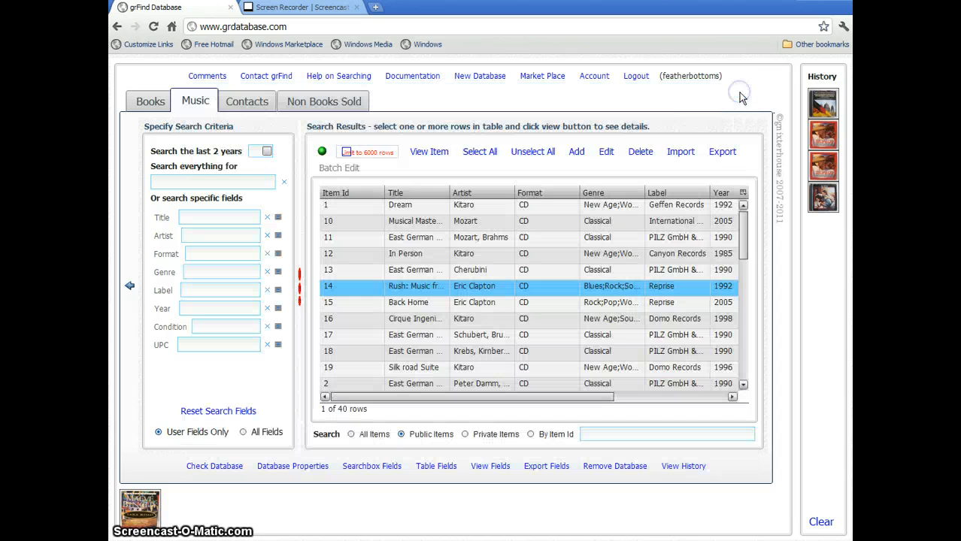
click(543, 336)
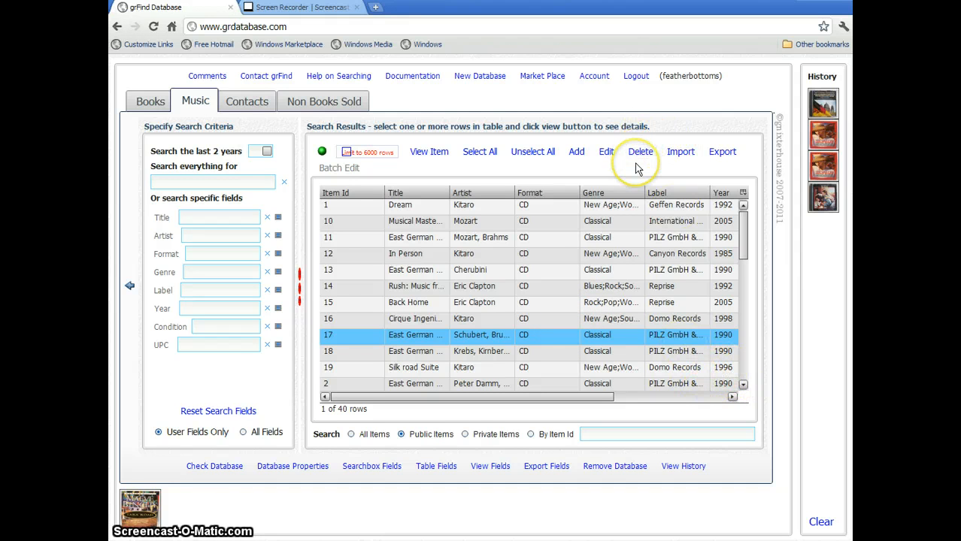
Open the CSV import window, cancel without choosing a file, and close the import window.
click(679, 153)
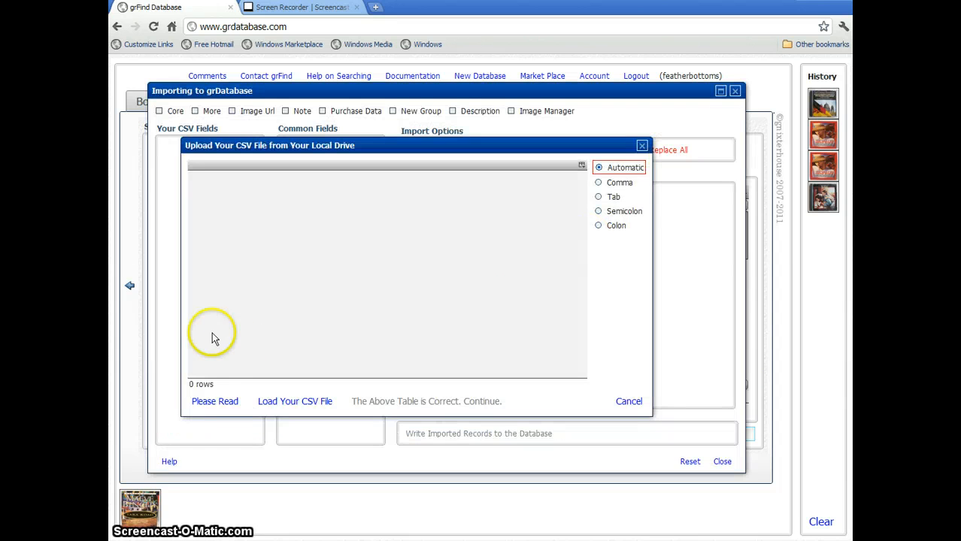
click(285, 406)
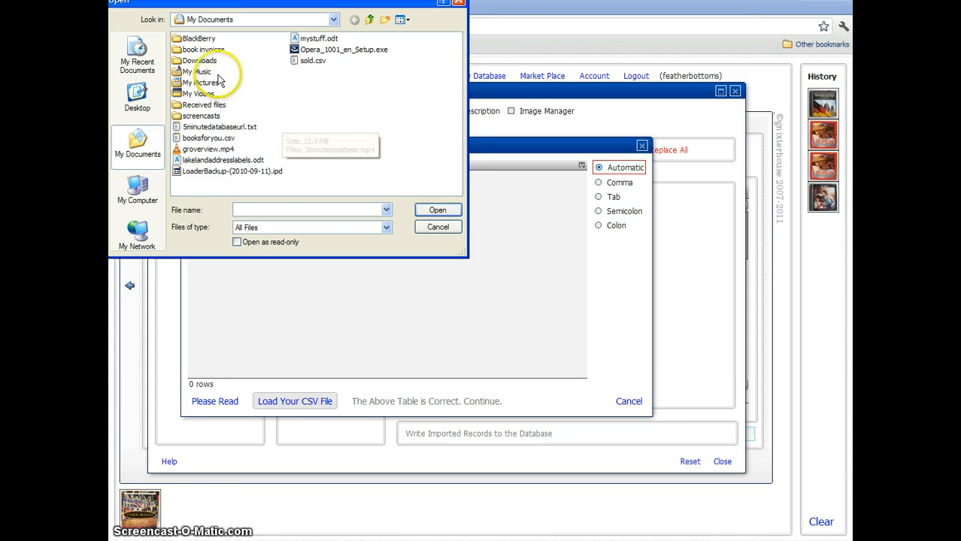
click(439, 228)
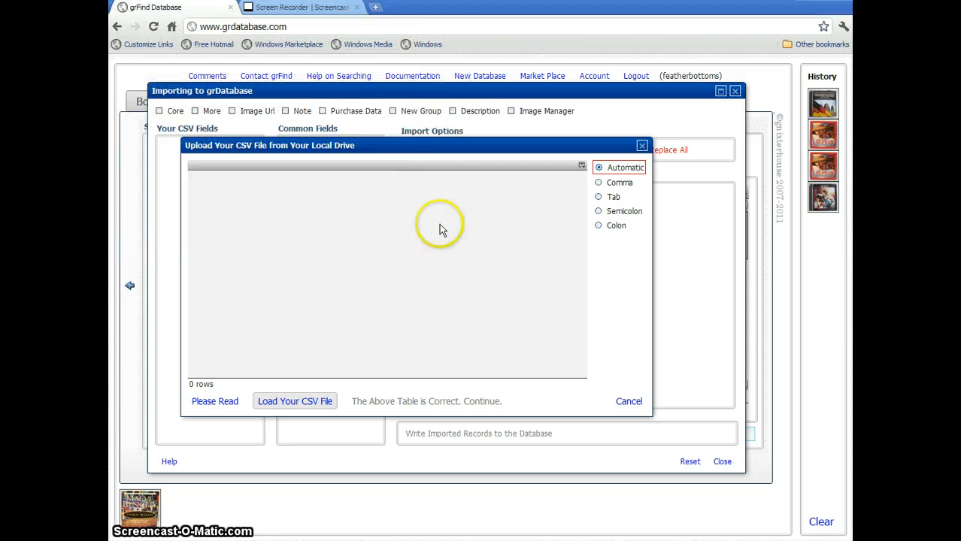
click(630, 402)
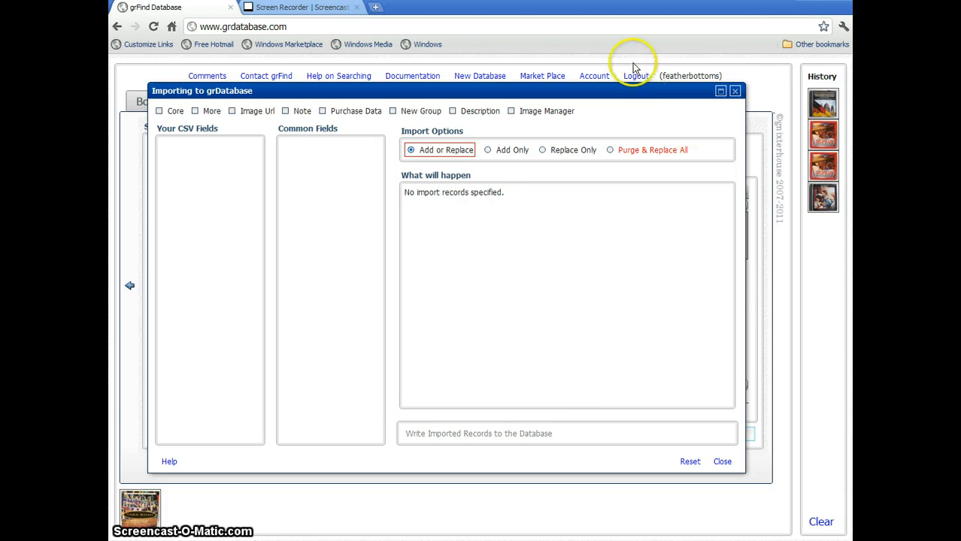
click(734, 92)
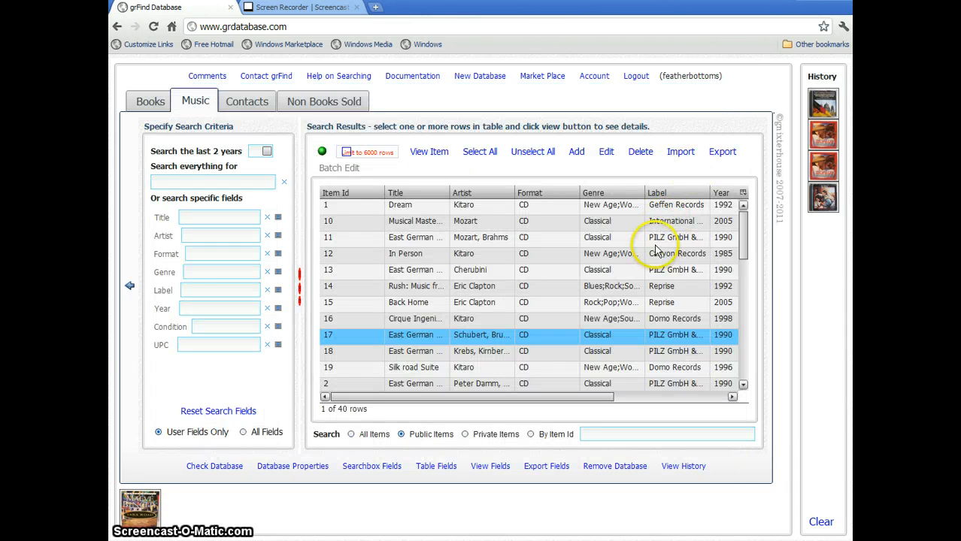
click(721, 153)
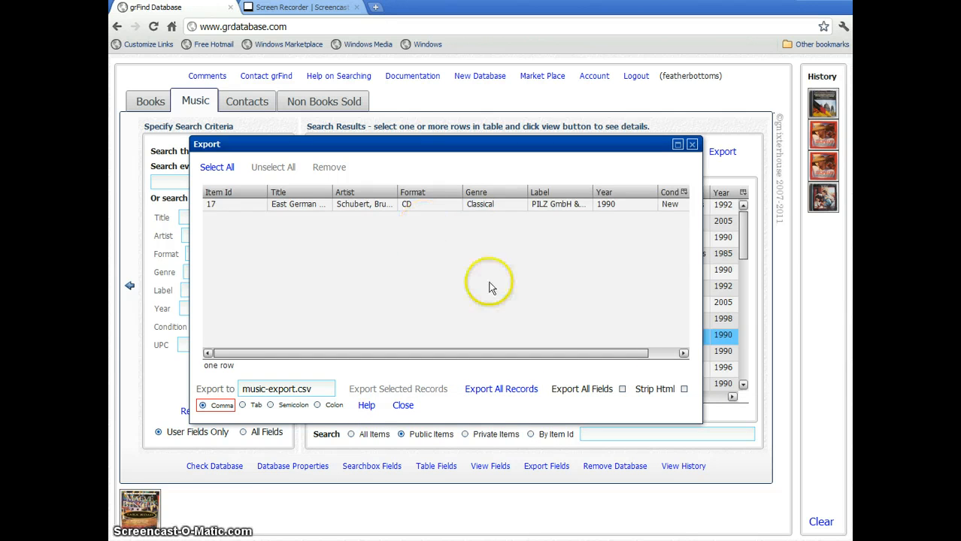
click(692, 145)
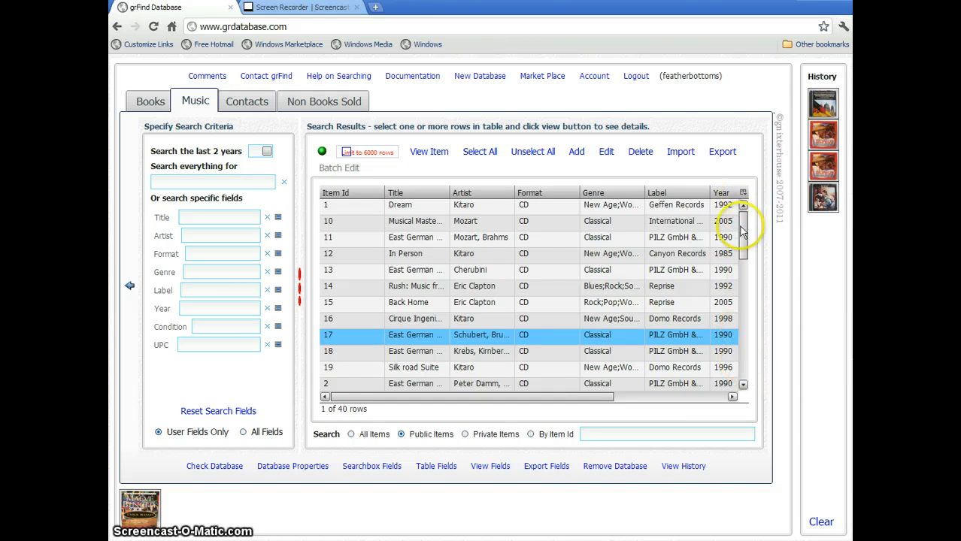
click(430, 238)
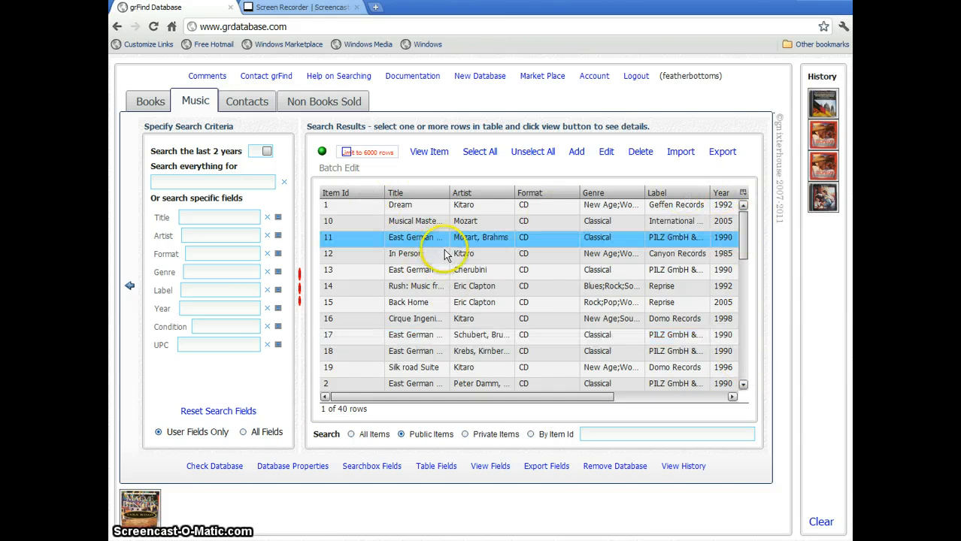
shift+click(424, 334)
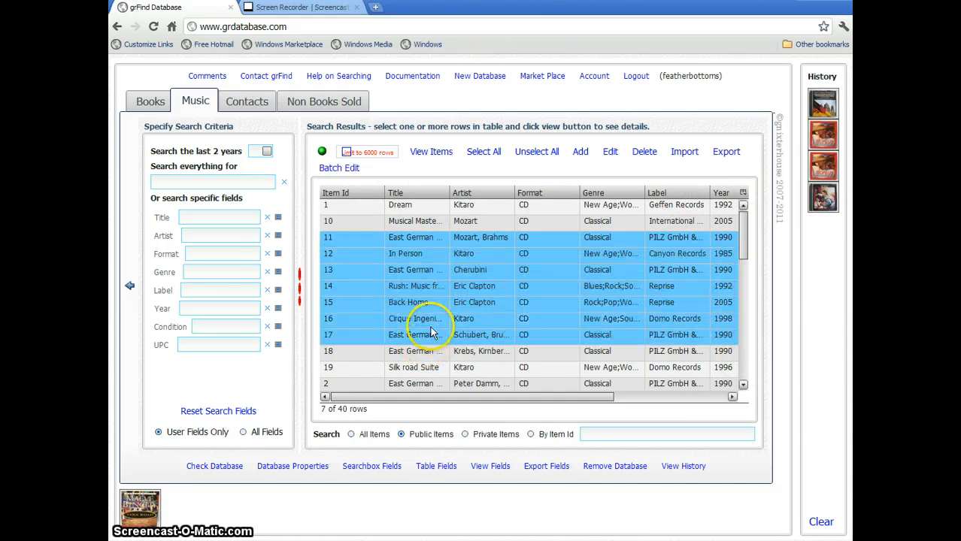
click(343, 170)
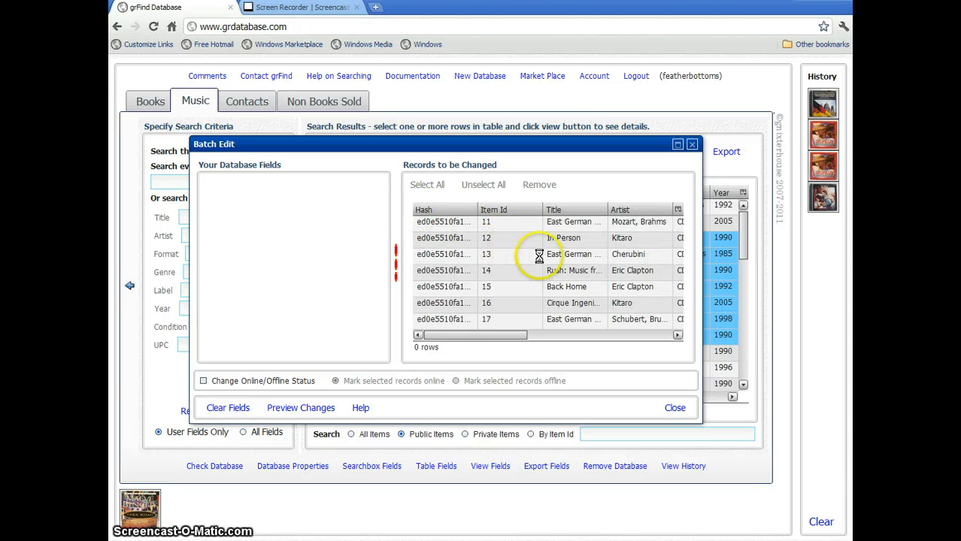
click(536, 240)
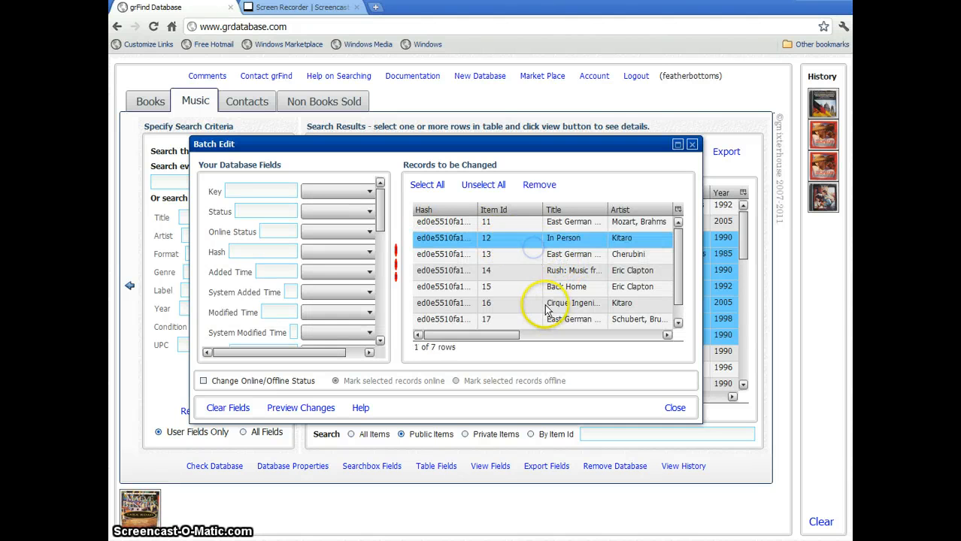
shift+click(538, 293)
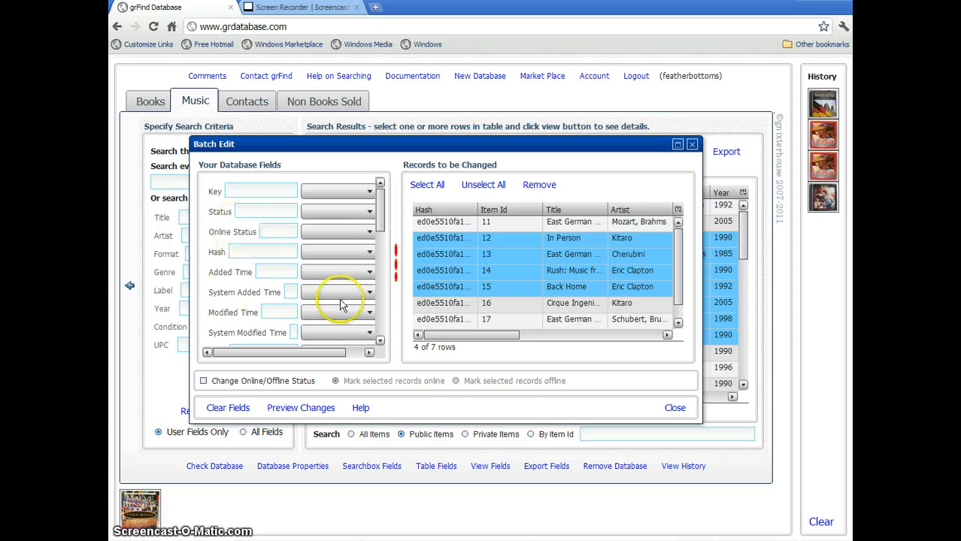
drag(379, 210, 380, 302)
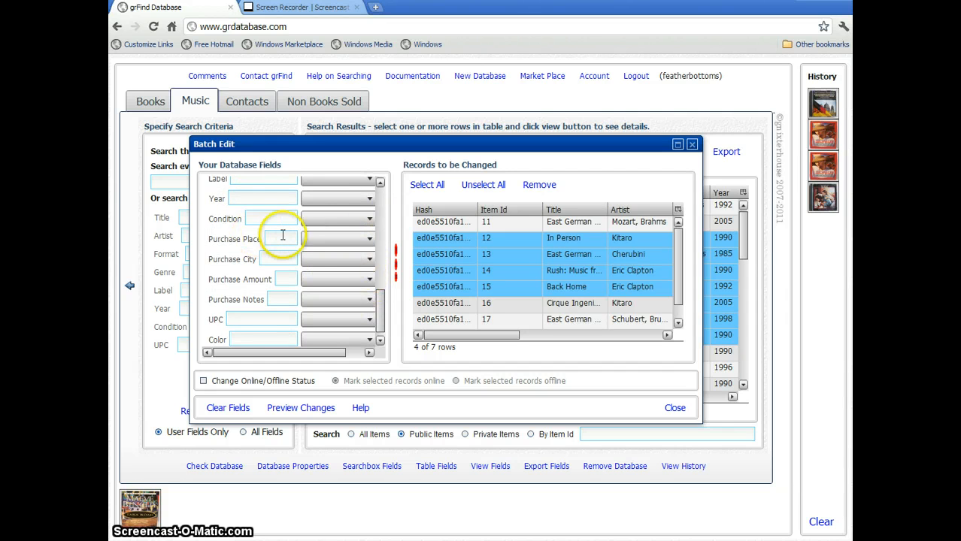
click(369, 241)
click(322, 272)
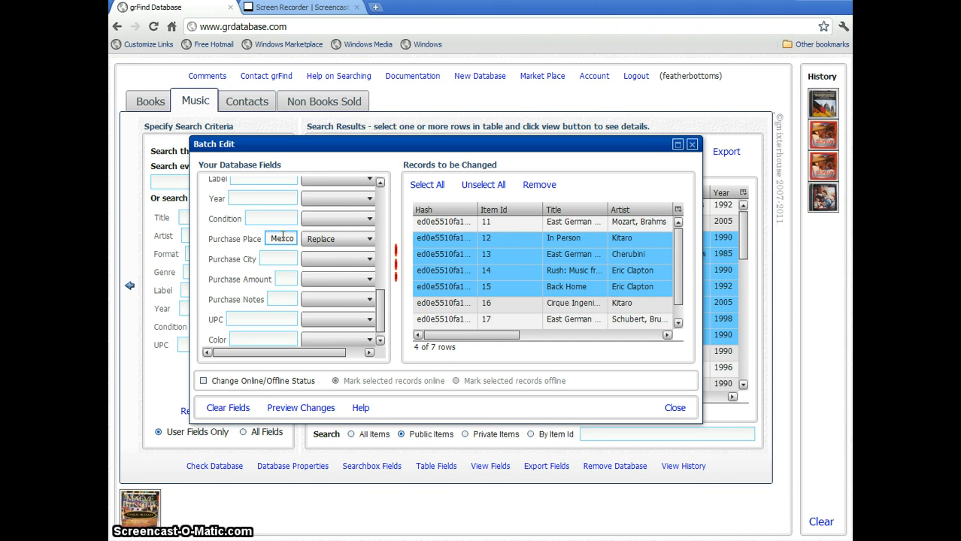
click(317, 411)
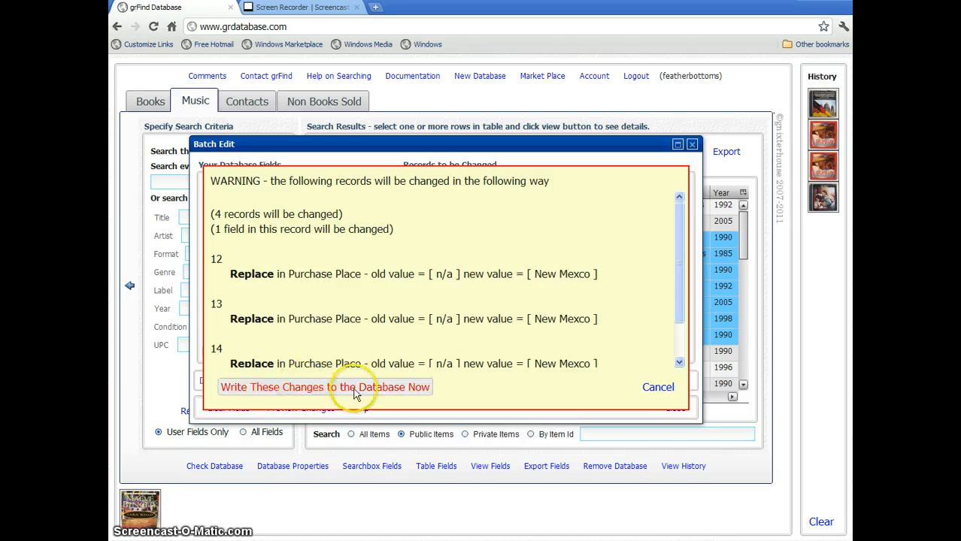
click(652, 390)
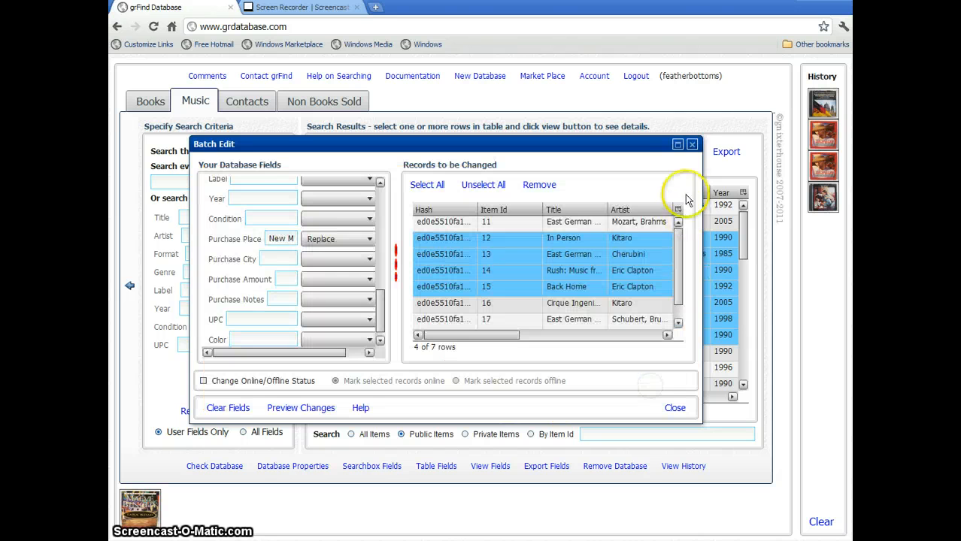
click(692, 143)
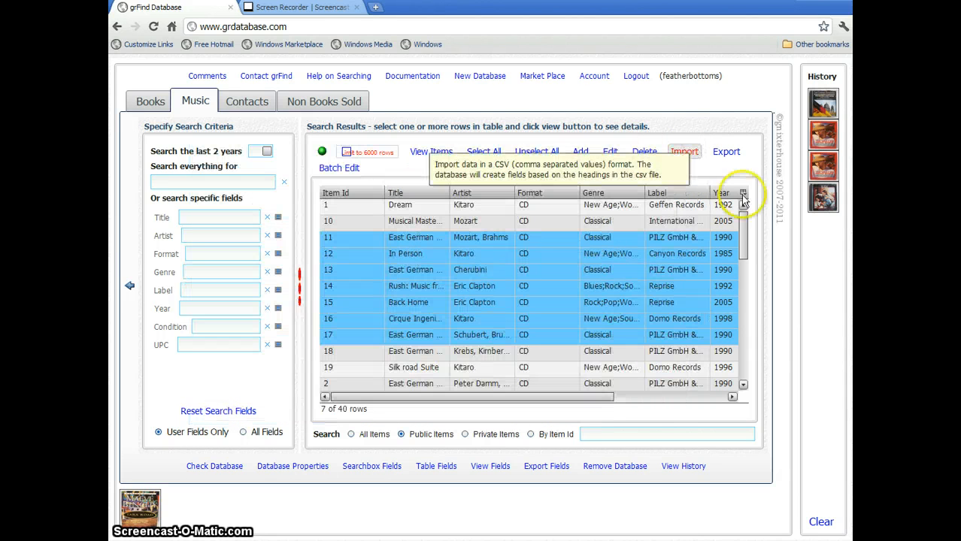
Select the In Person record, then switch to the Books database's 806 items.
click(688, 258)
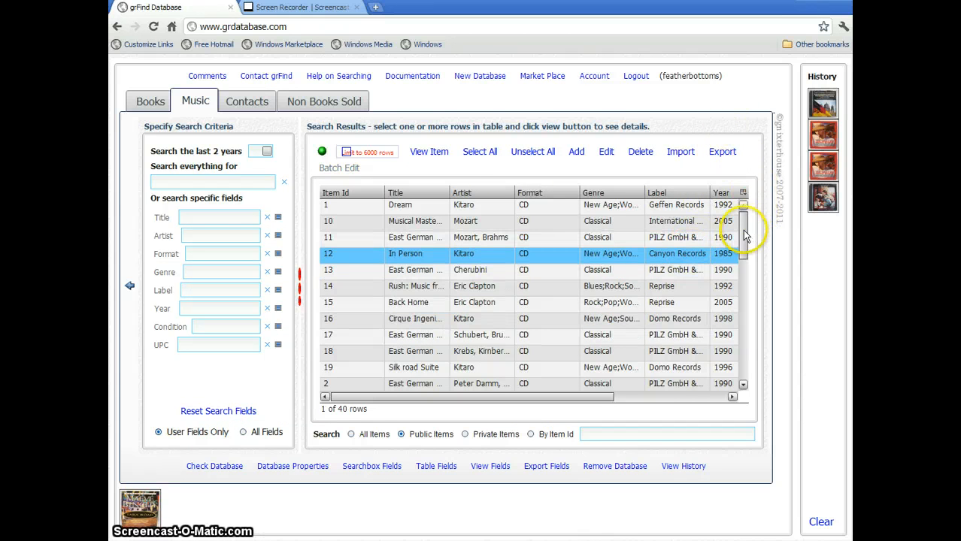
click(148, 101)
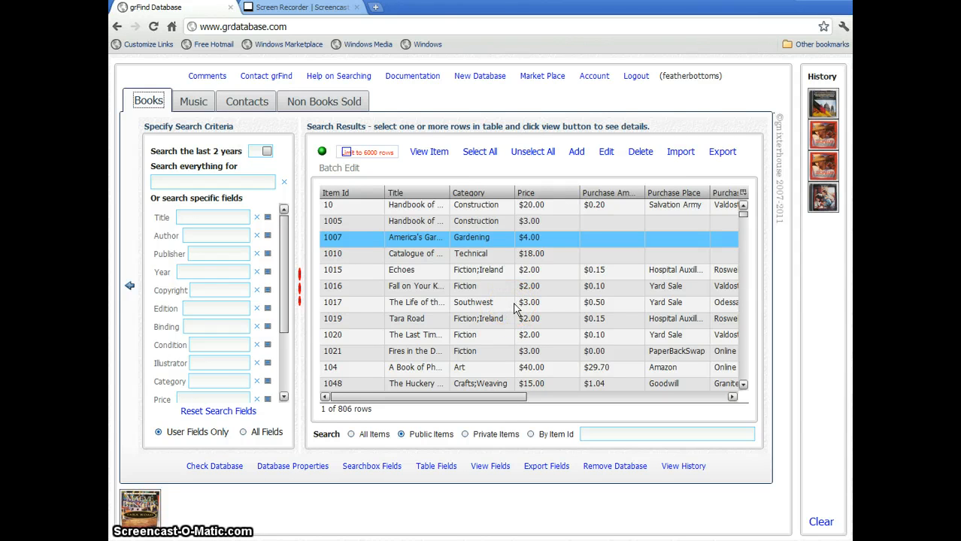
Clear the recently viewed history, check Tara Road's details, and select book 1020.
click(822, 523)
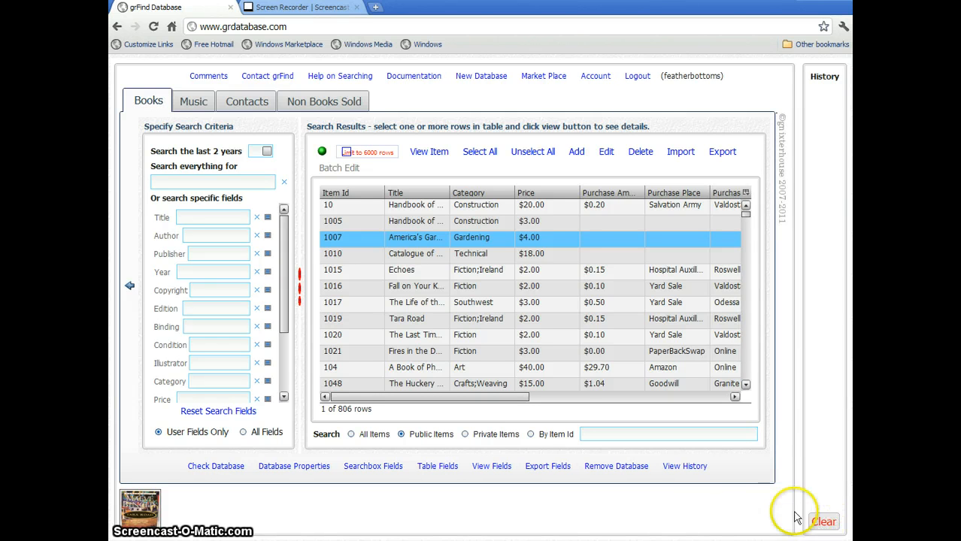
click(688, 469)
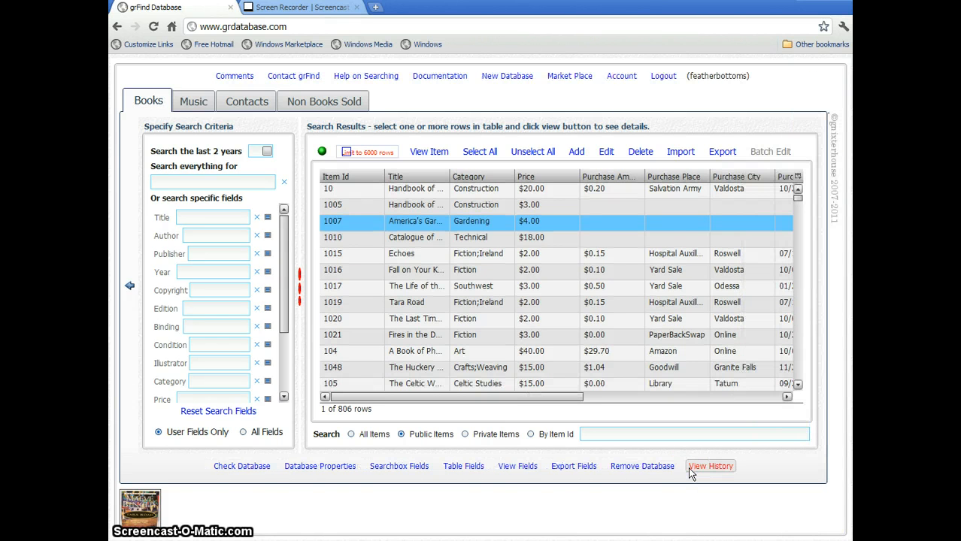
click(156, 509)
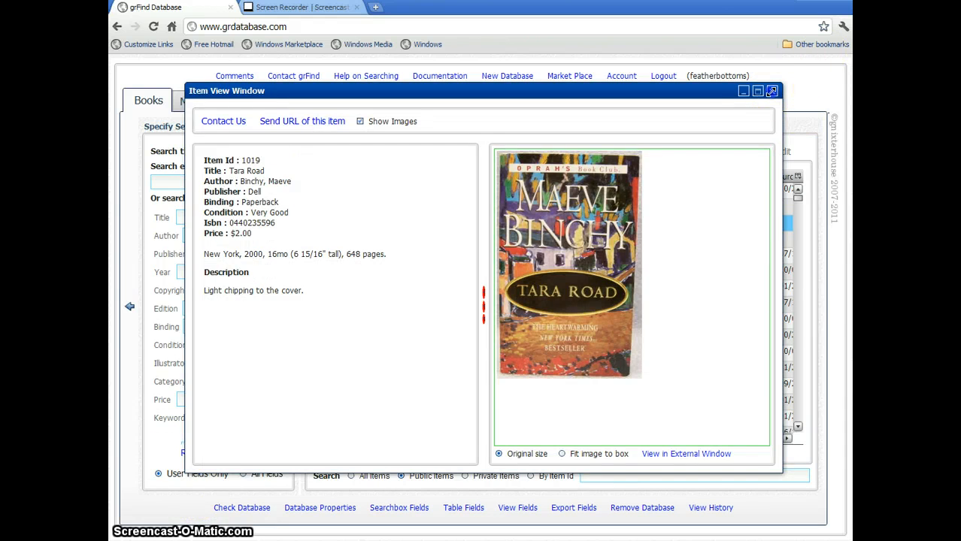
click(772, 91)
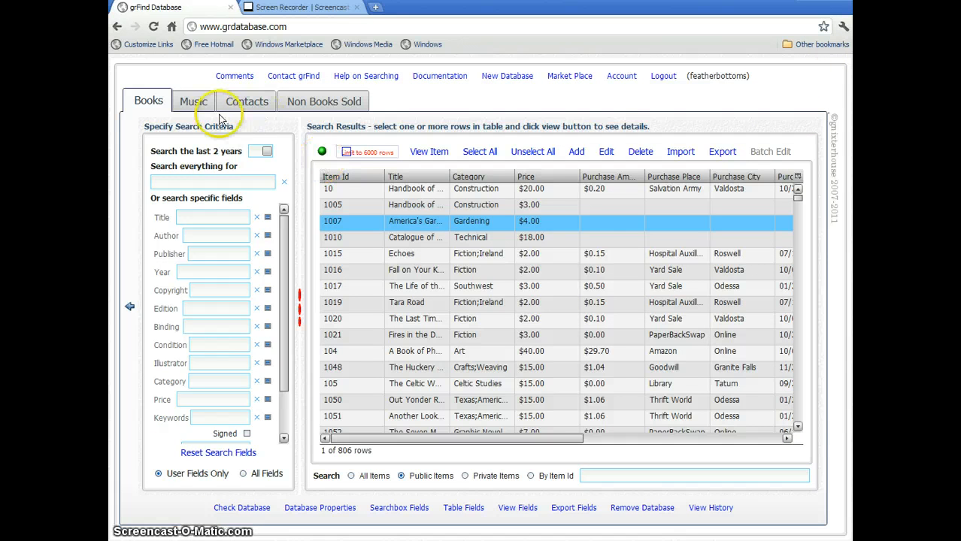
click(553, 320)
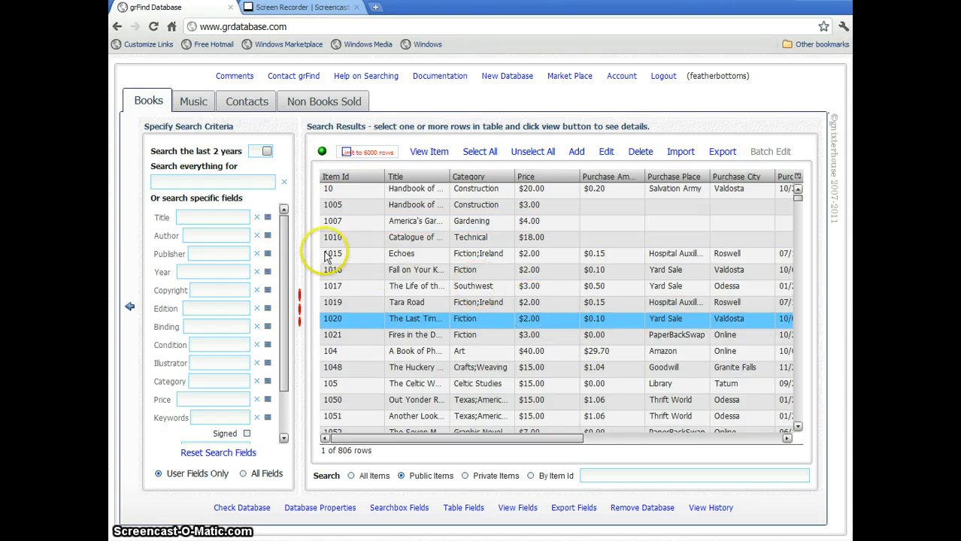
Filter Books by author down to item 3018, The Mythic West, and view its details.
click(267, 238)
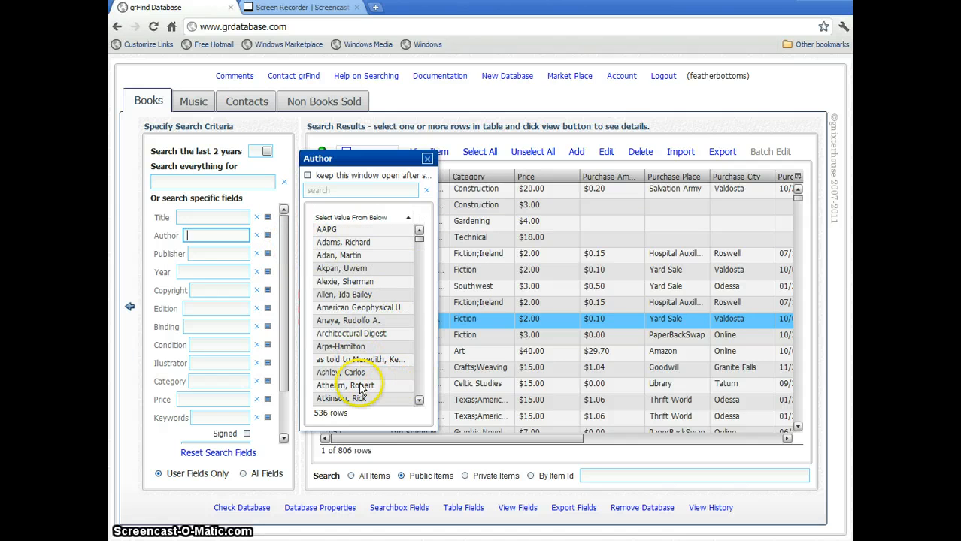
click(361, 387)
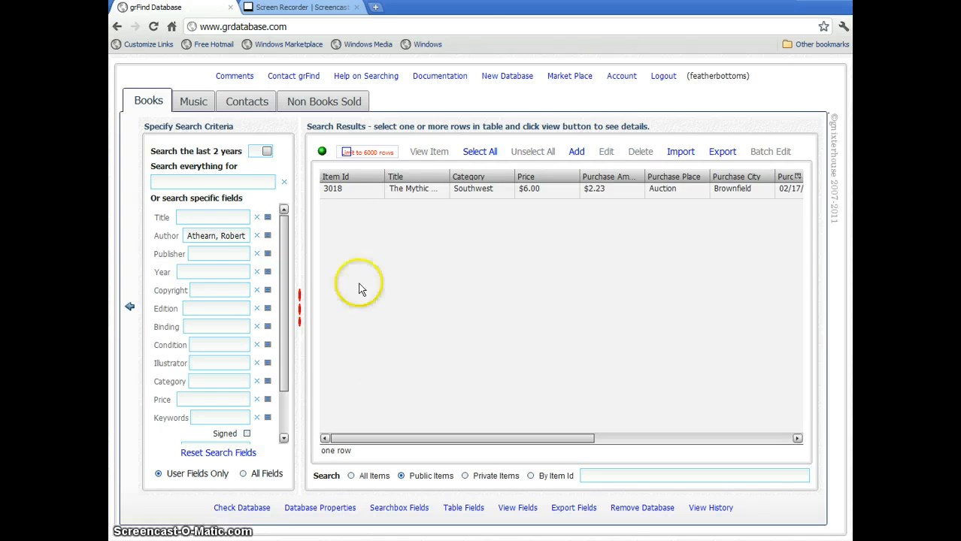
click(454, 194)
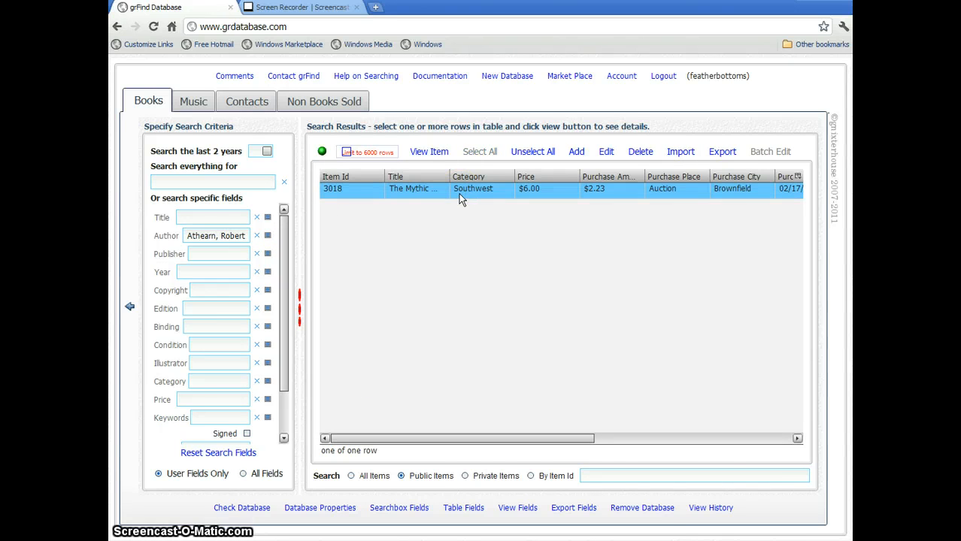
double_click(461, 198)
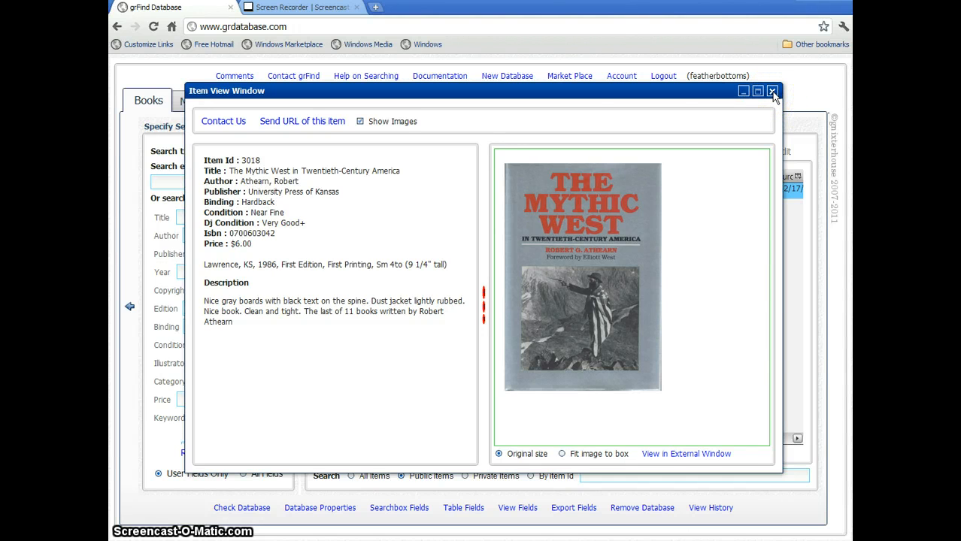
click(772, 92)
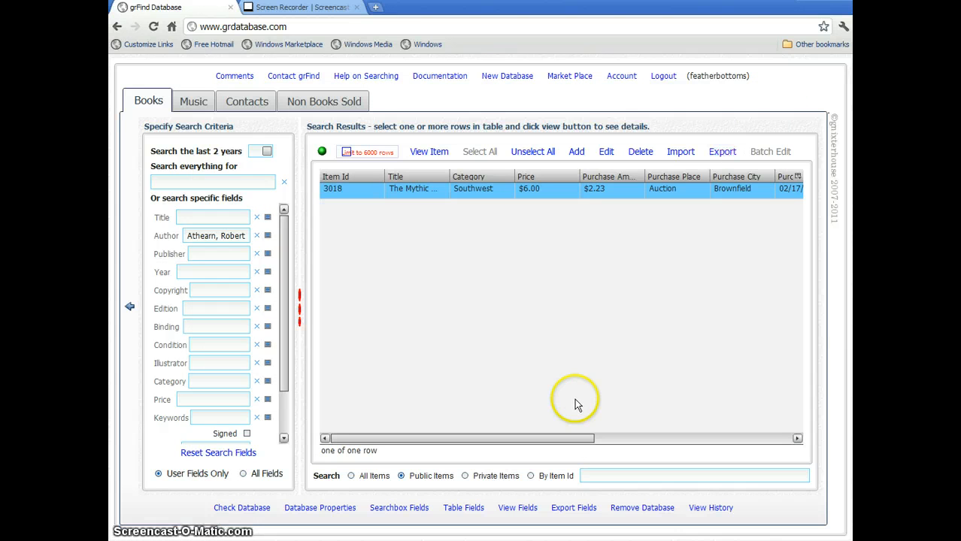